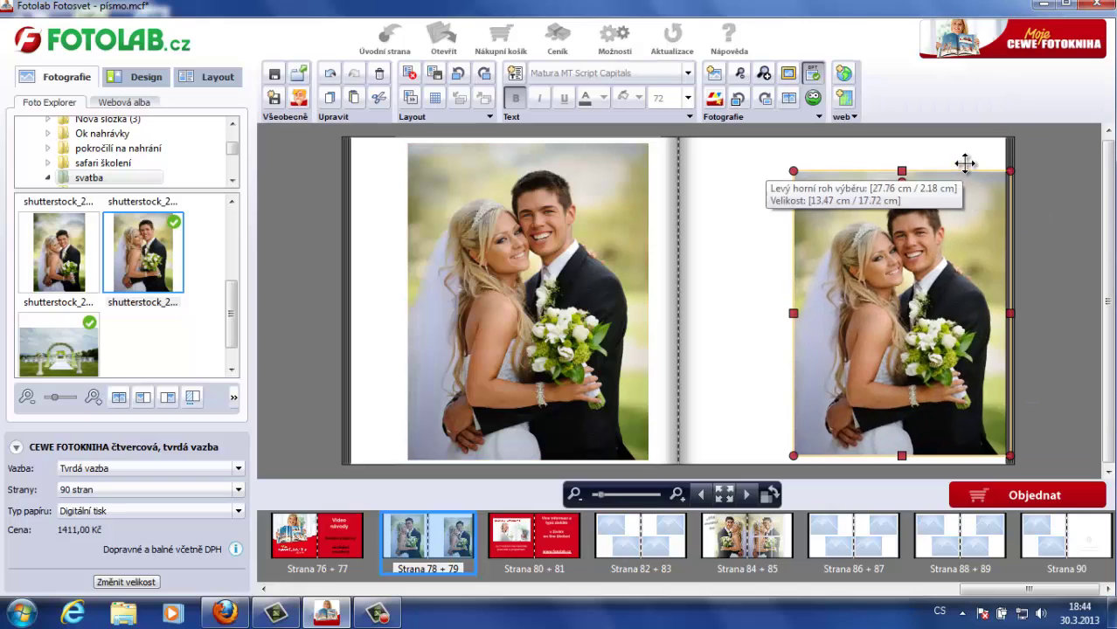
Step: Enlarge the copied couple photo on the right page, mirror it vertically in the photo editor and apply the change
left_click_drag(918, 438, 942, 458)
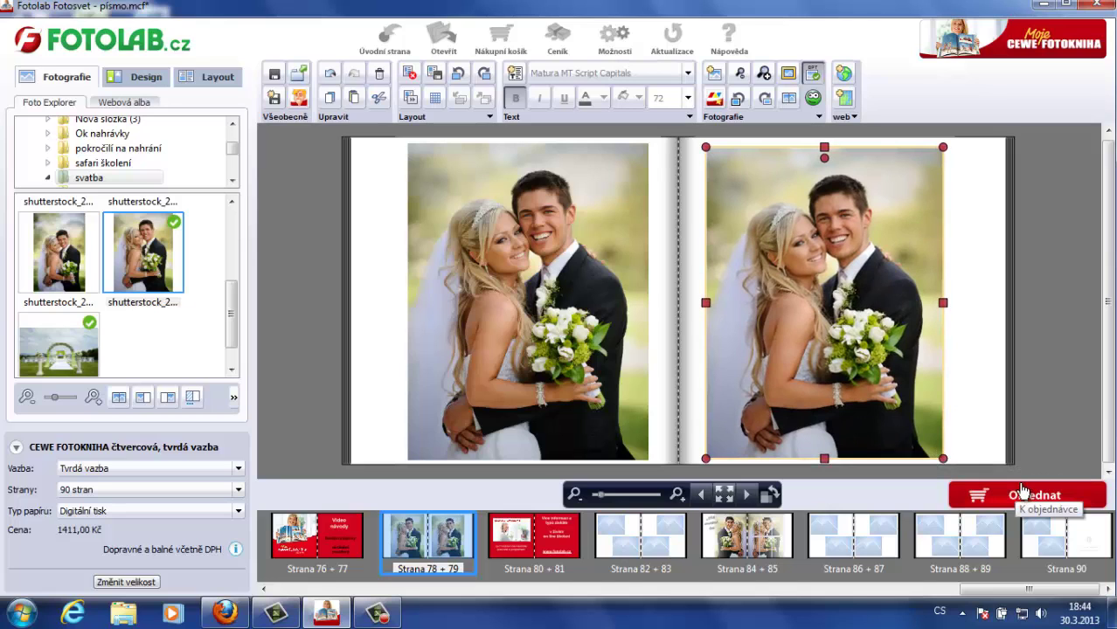
double_click(855, 410)
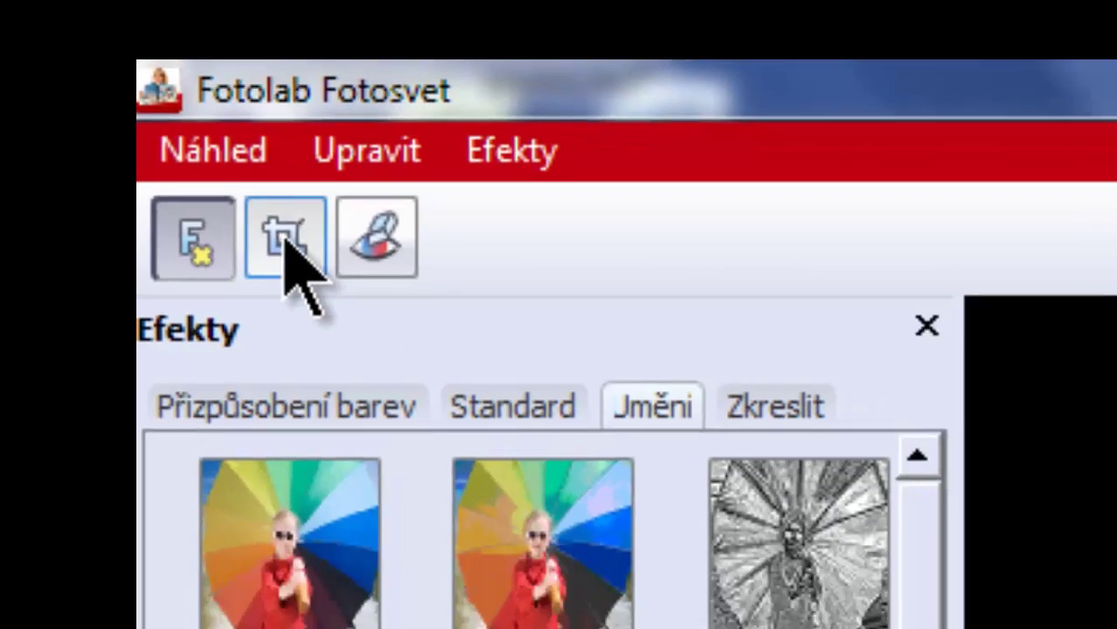
left_click(318, 267)
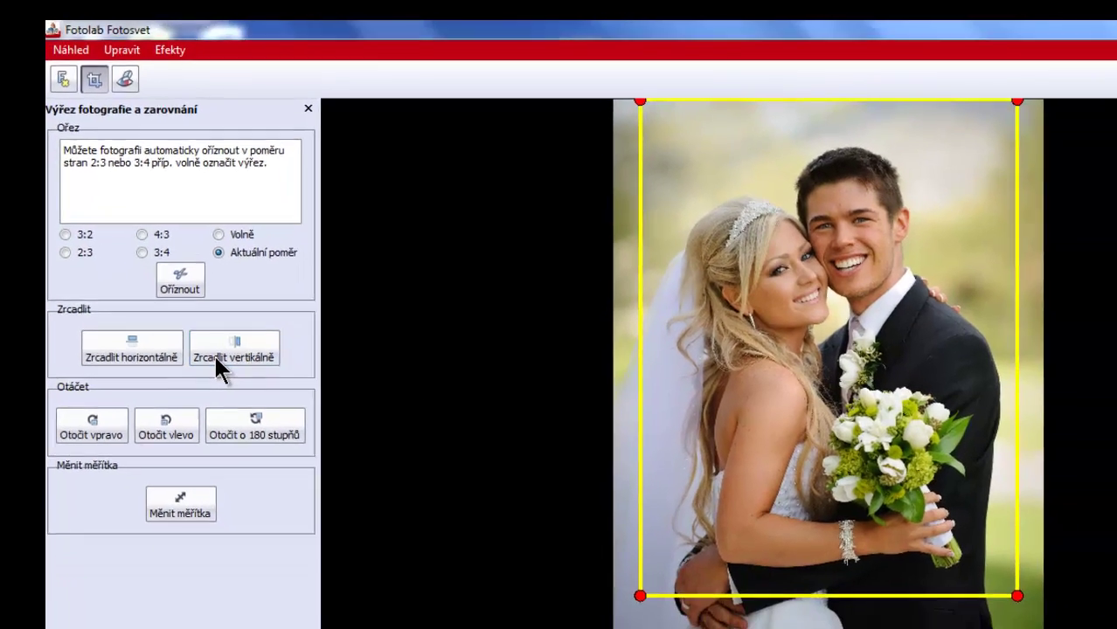
left_click(237, 394)
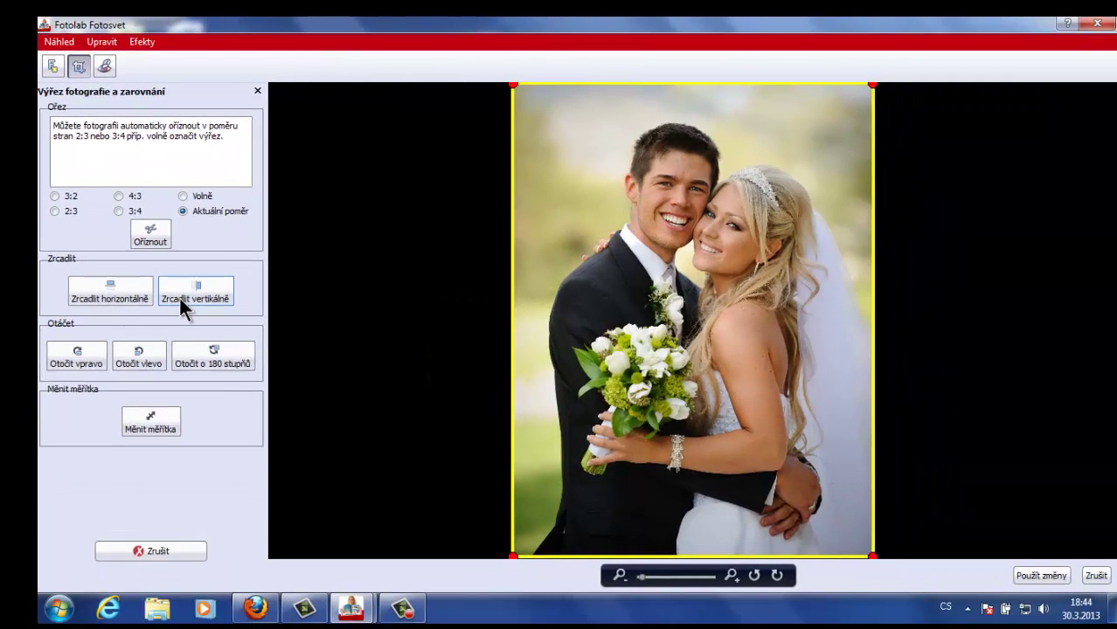
left_click(1041, 576)
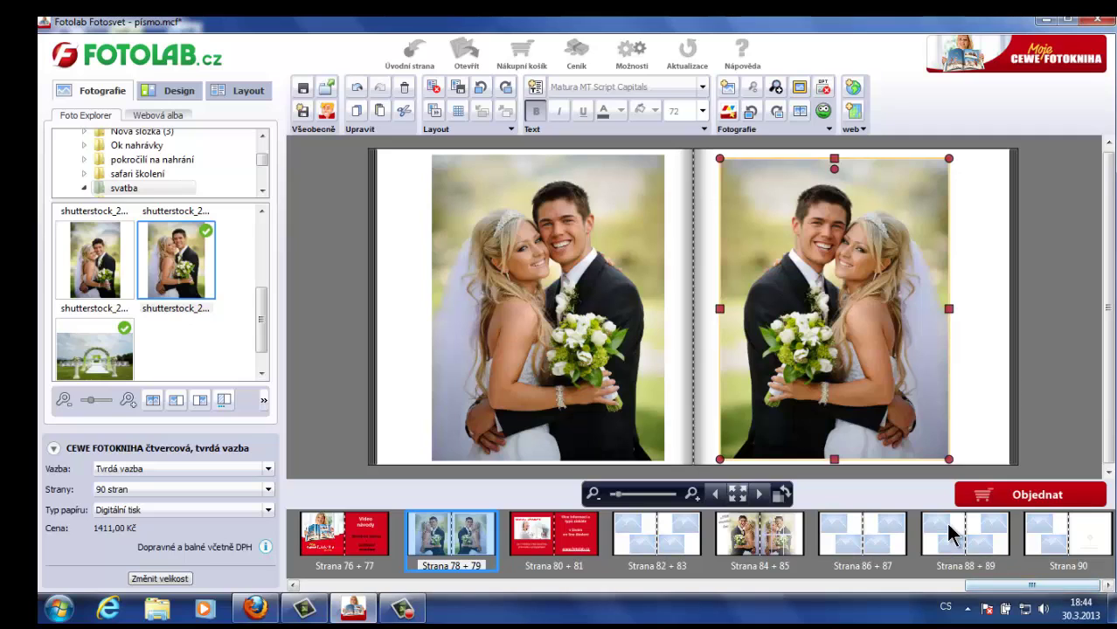
Step: Apply the Efekt stříkanců spray effect to the mirrored photo with intensity 32 and save the changes
double_click(877, 436)
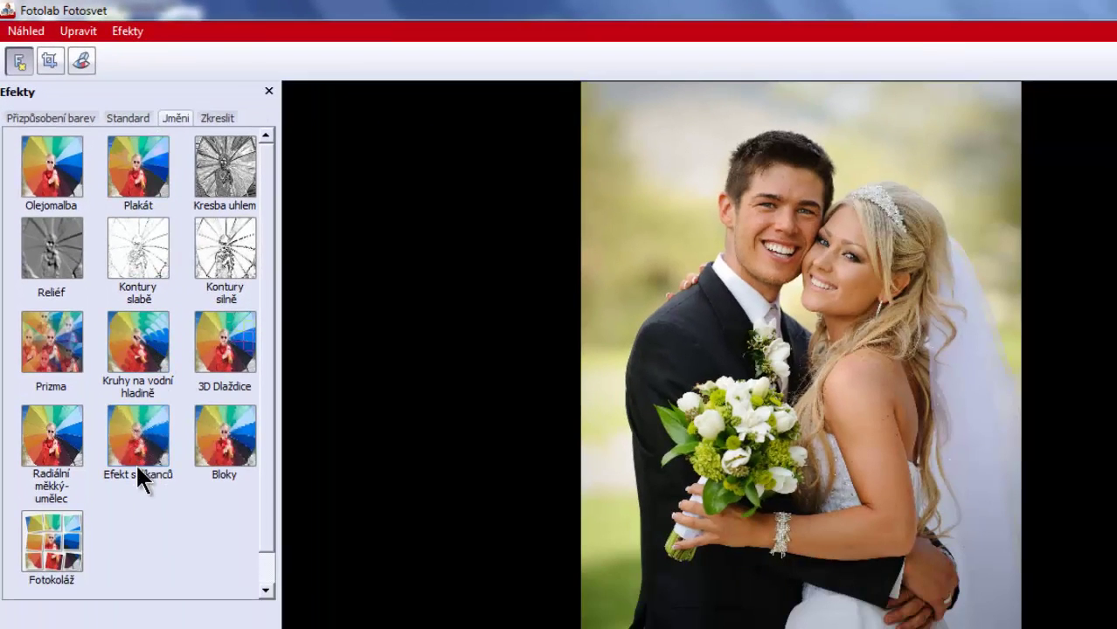
double_click(140, 441)
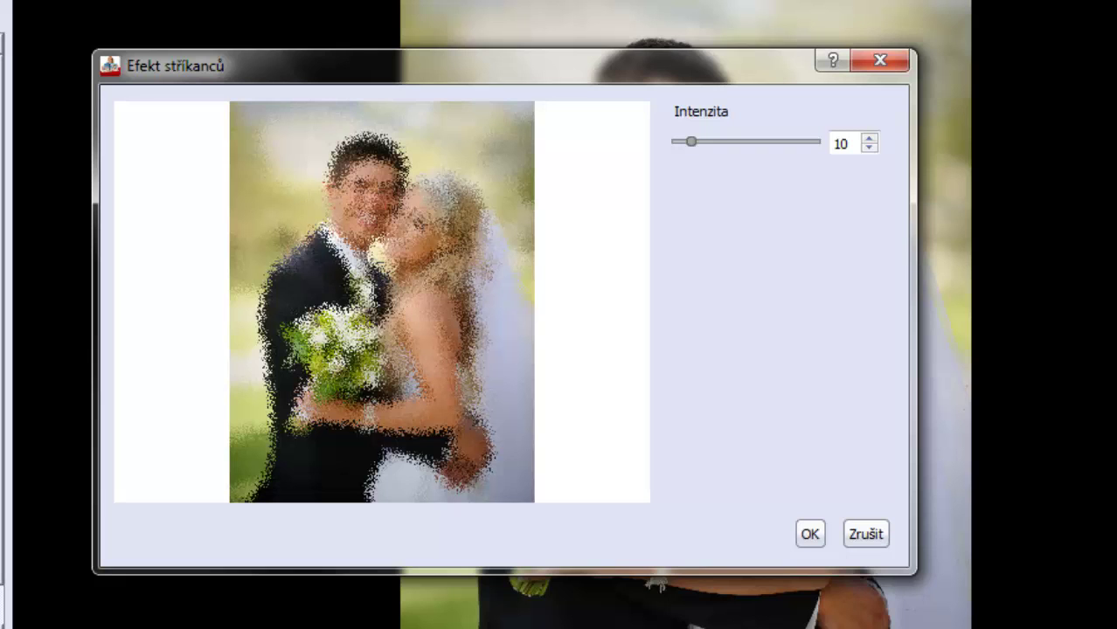
left_click_drag(688, 141, 716, 141)
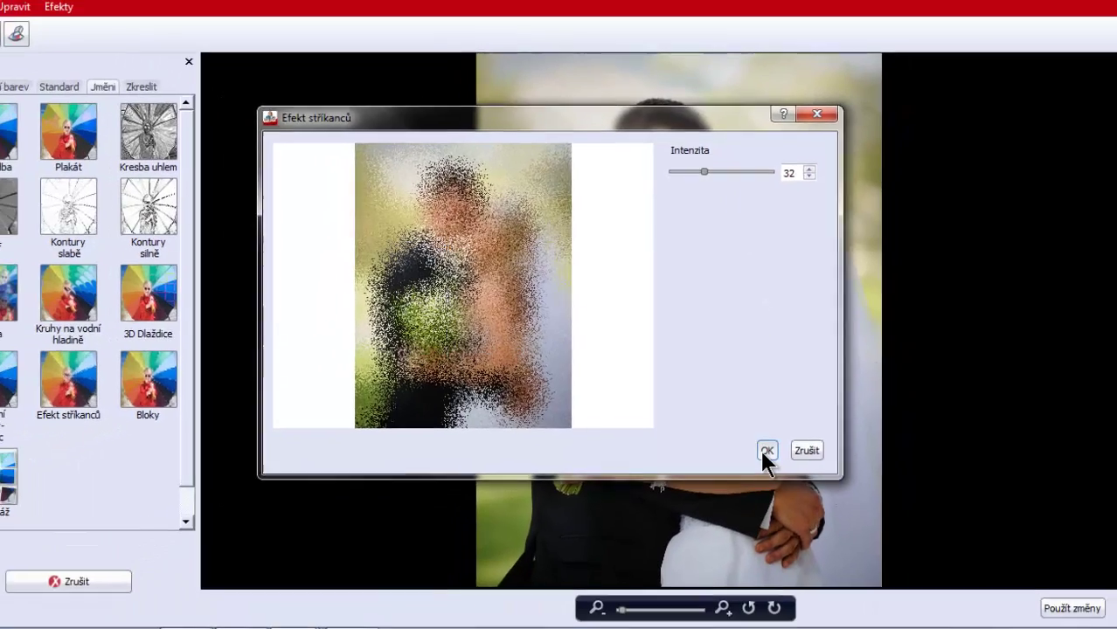
left_click(793, 499)
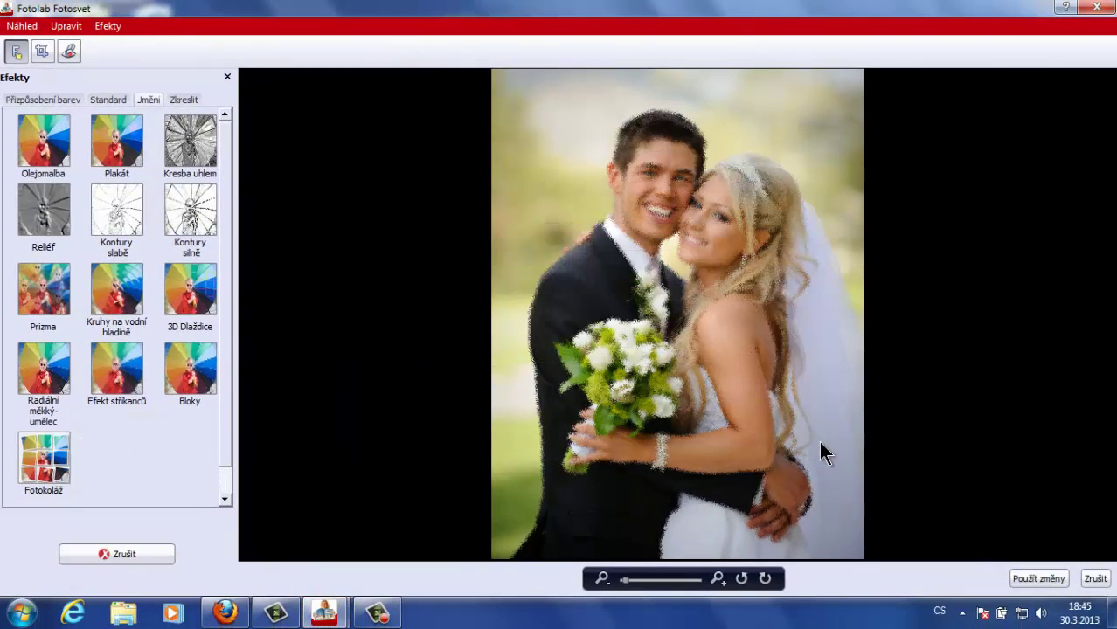
left_click(1040, 580)
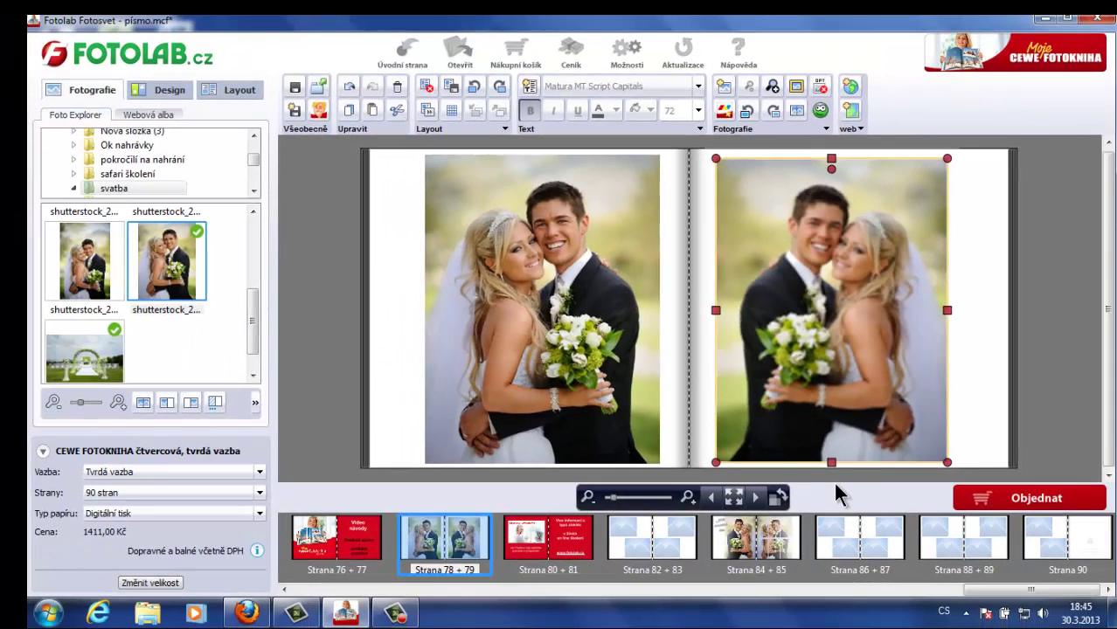
Step: Start the Fotokoláž effect on the mirrored photo and set the maximum rotation angle to 0
double_click(819, 437)
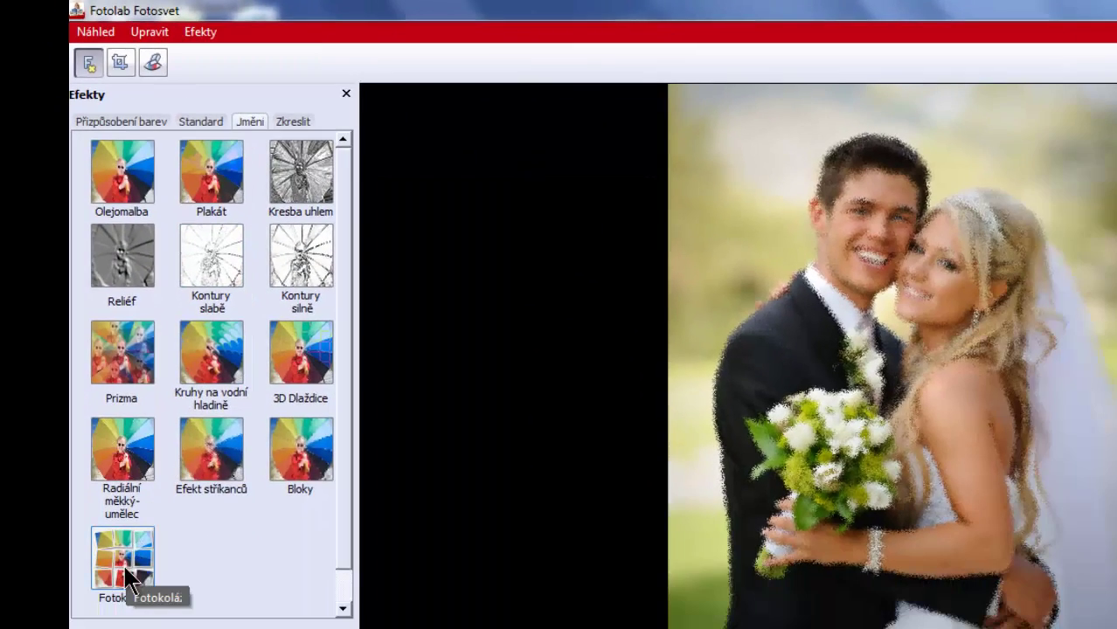
double_click(126, 578)
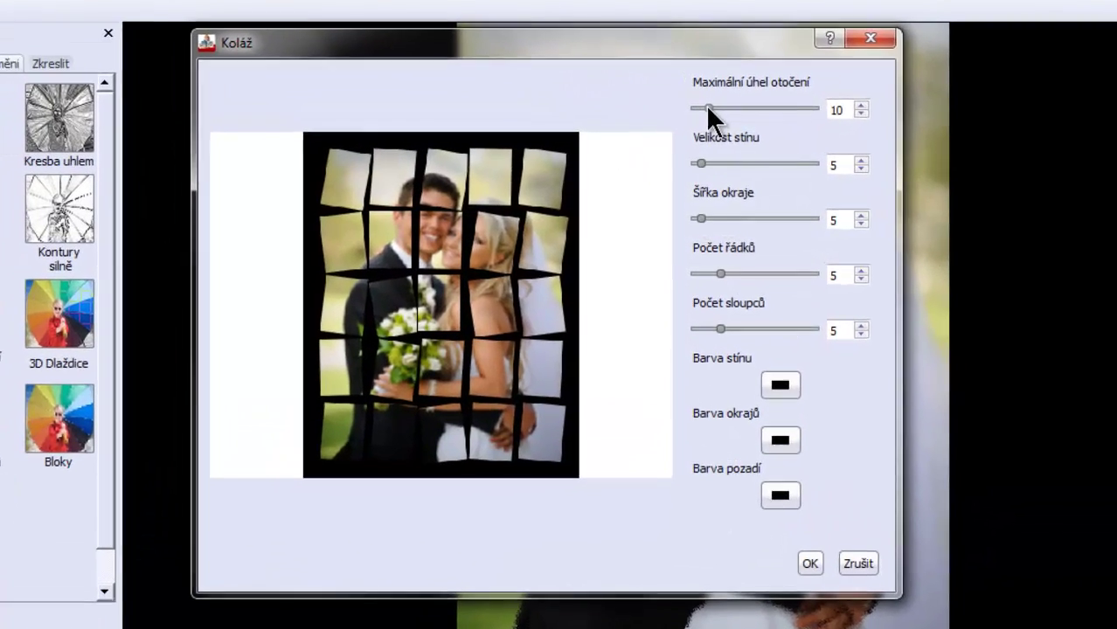
left_click_drag(705, 105, 691, 105)
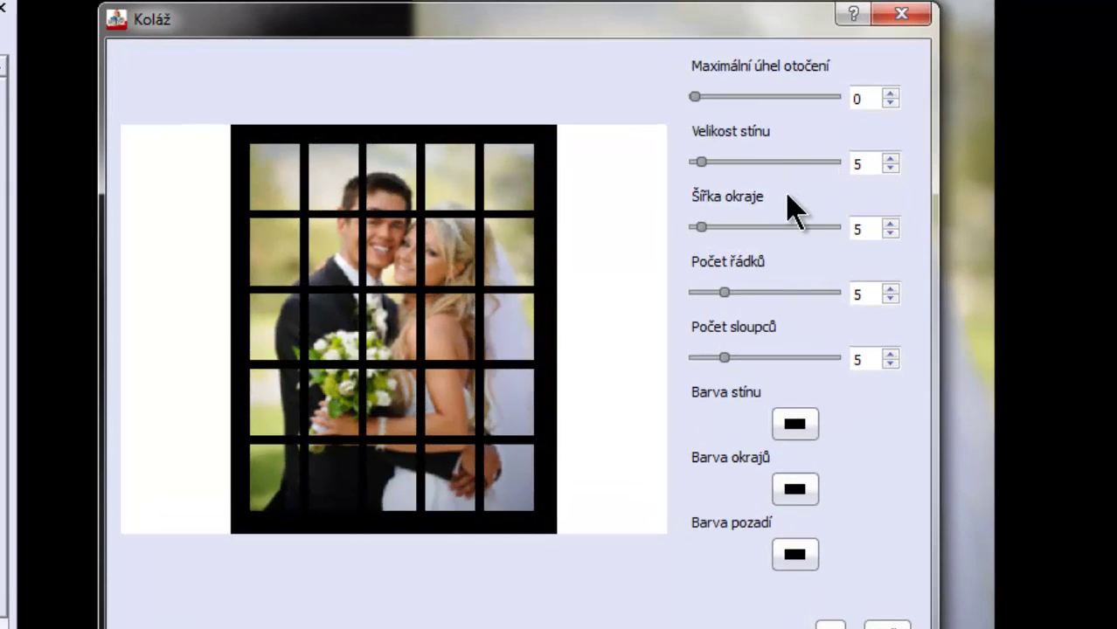
Step: Set the collage's shadow size to 2 and its border width to 2
left_click(890, 161)
left_click(889, 160)
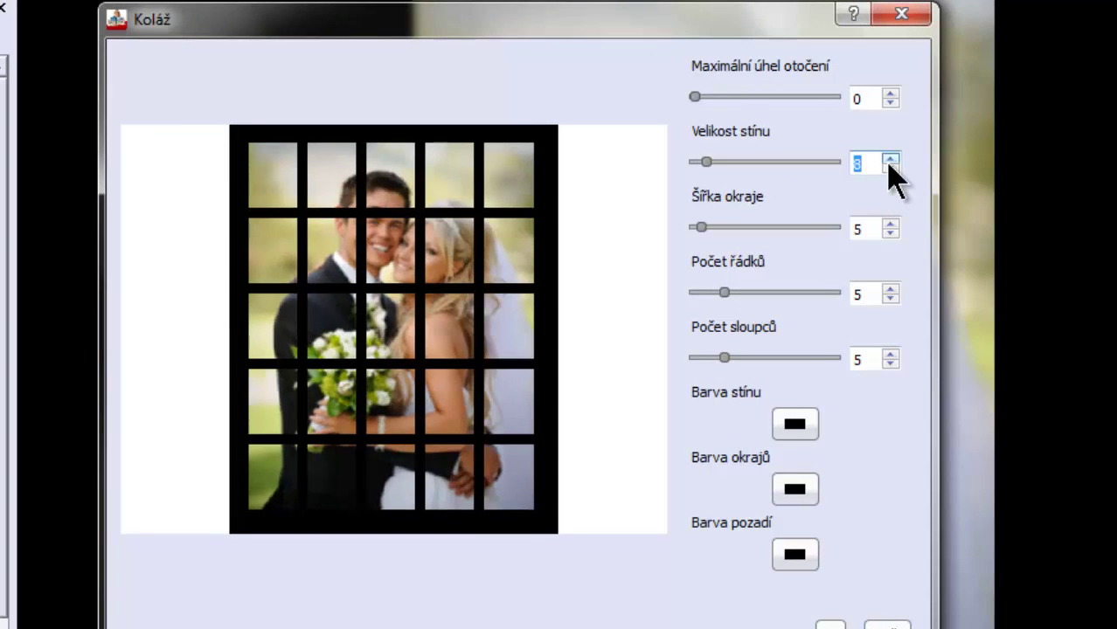
left_click(889, 161)
left_click(890, 161)
left_click(889, 160)
left_click(890, 161)
scroll(890, 161, "down", 6)
scroll(891, 166, "down", 3)
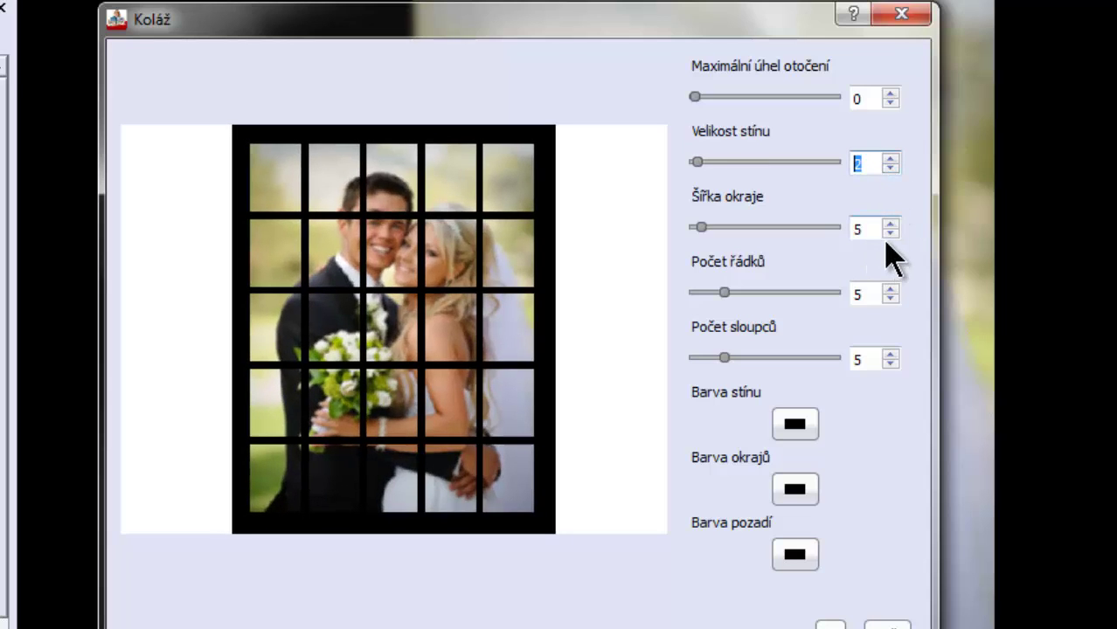
scroll(890, 234, "down", 3)
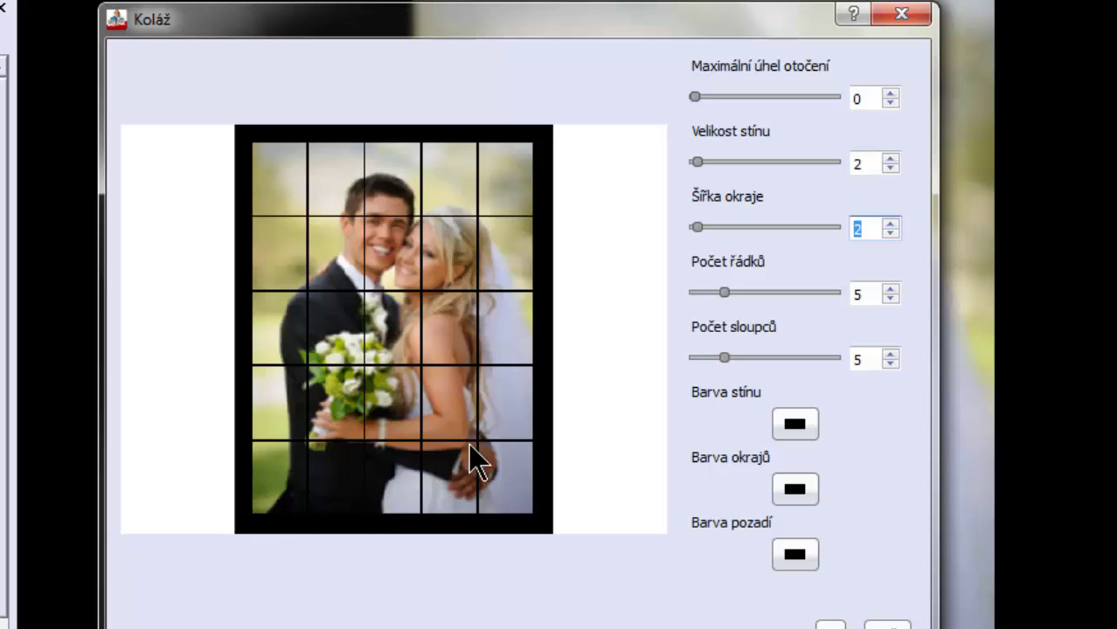
Step: Divide the collage into 2 rows and 3 columns
left_click(890, 300)
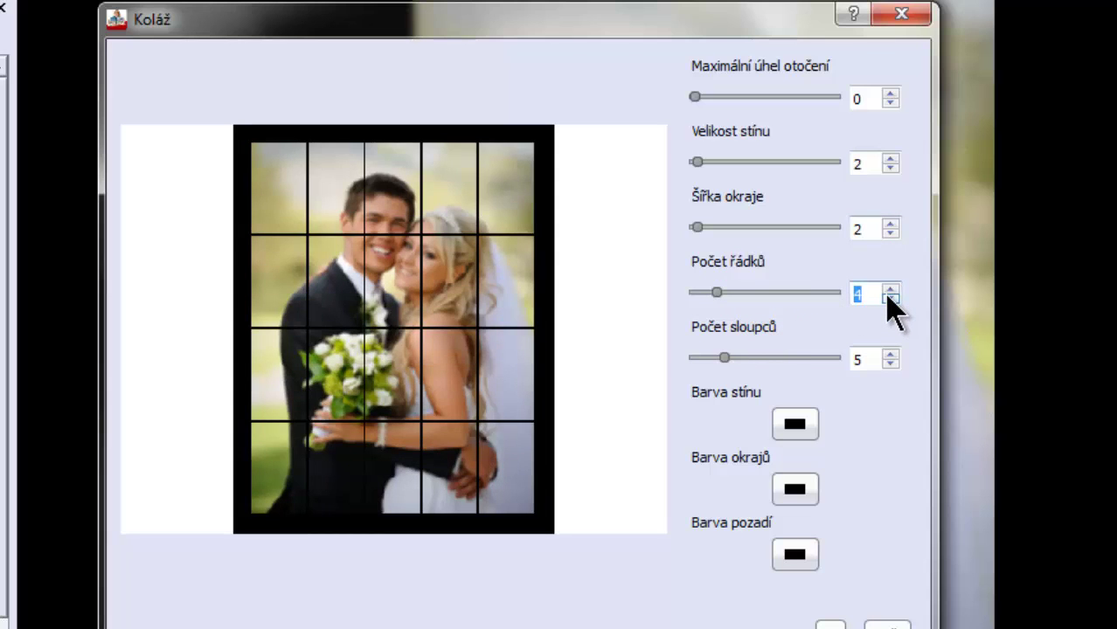
left_click(890, 300)
left_click(890, 299)
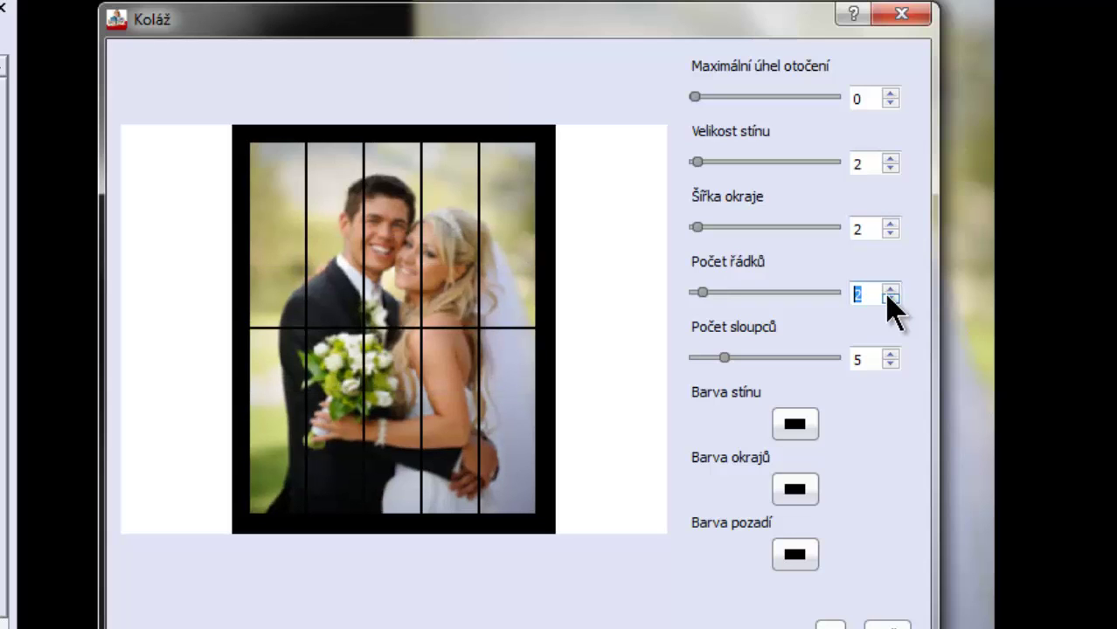
left_click(889, 364)
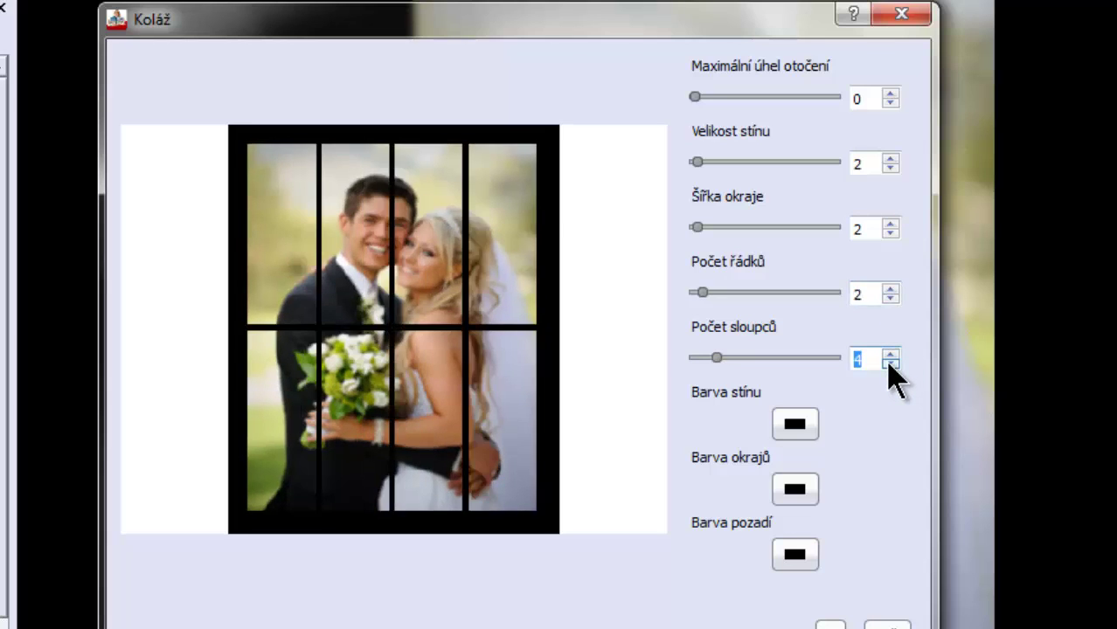
left_click(890, 365)
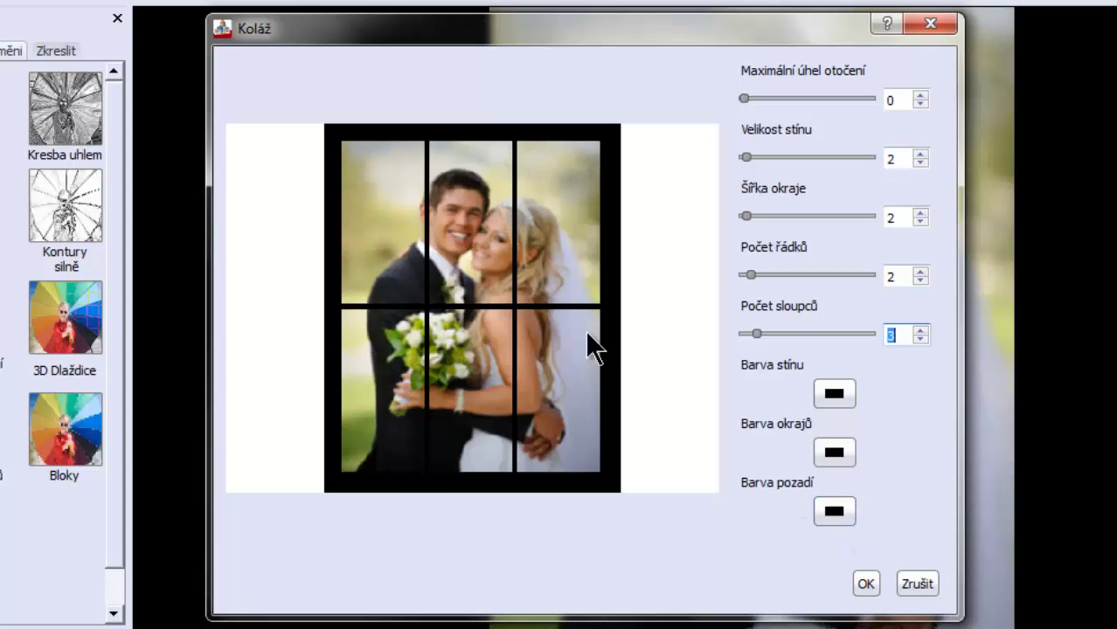
Step: Set the collage's shadow color to medium gray, RGB 166, 166, 166
left_click(831, 392)
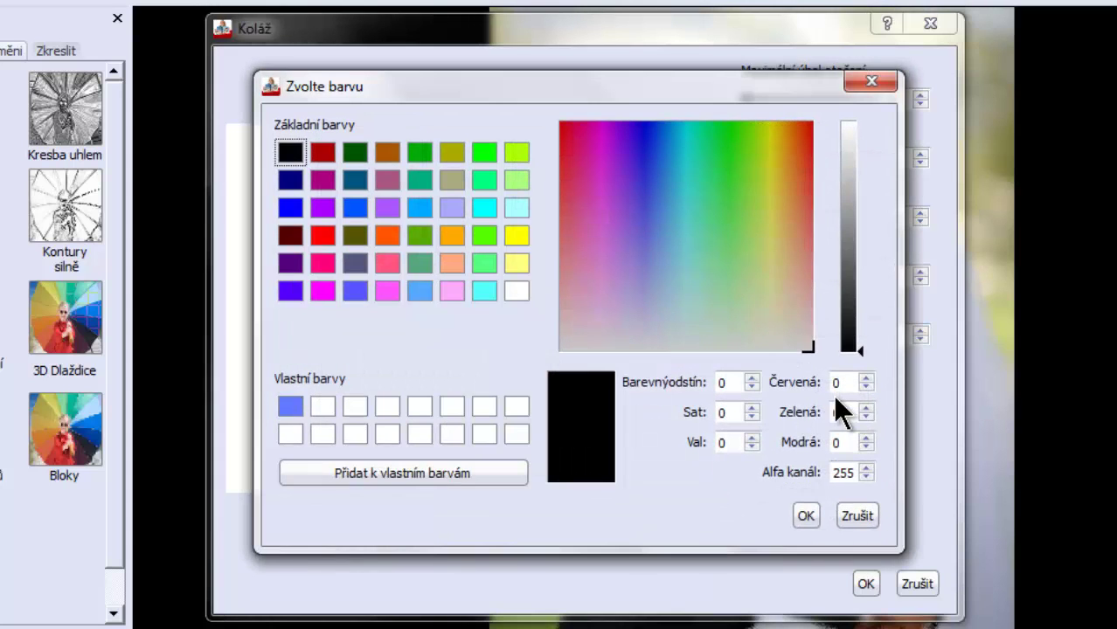
left_click(847, 203)
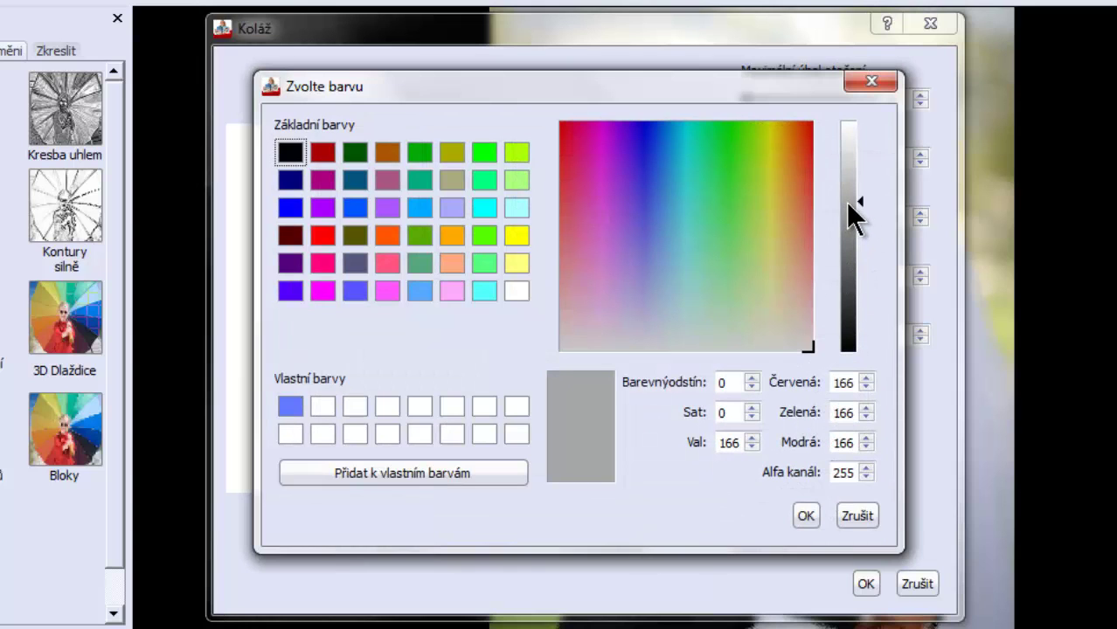
left_click(803, 513)
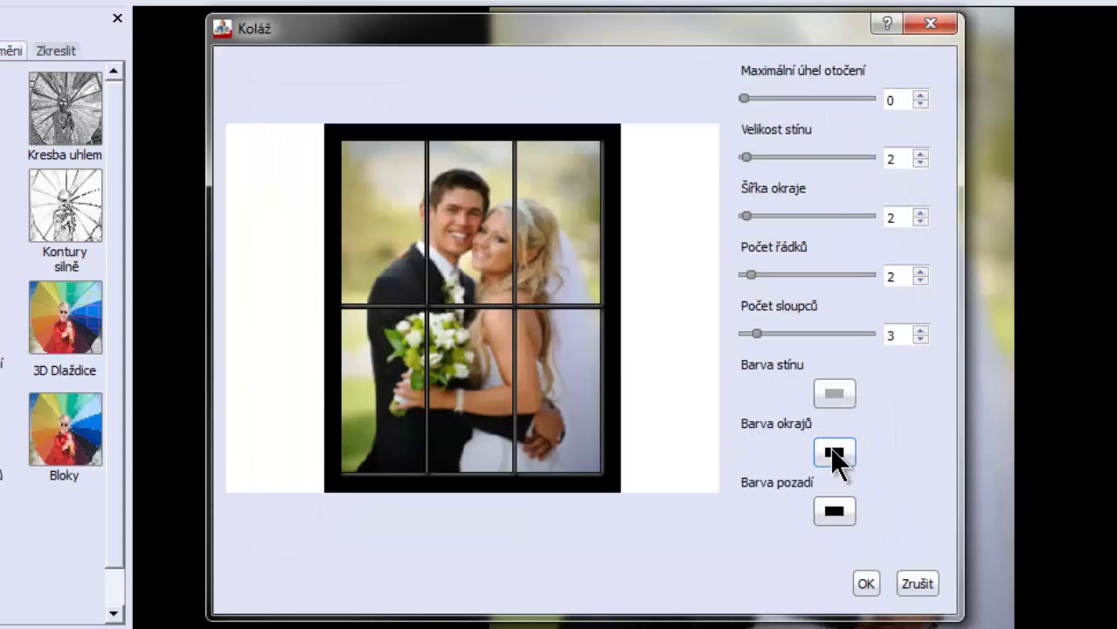
Step: Set the collage's border color to light blue, RGB 166, 193, 255
left_click(834, 454)
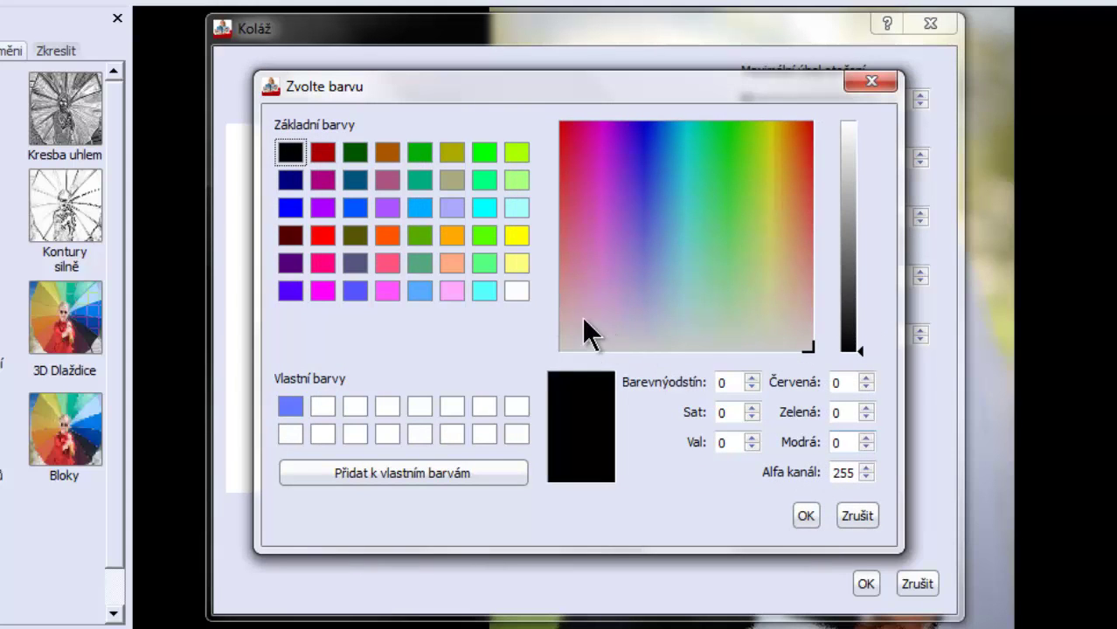
left_click(354, 208)
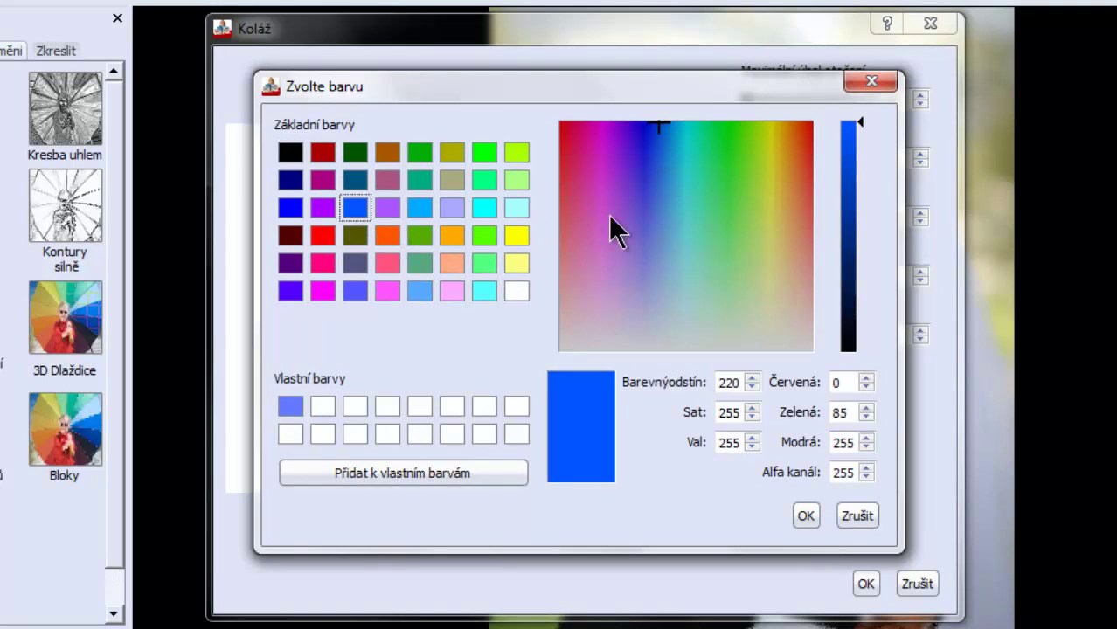
left_click(656, 271)
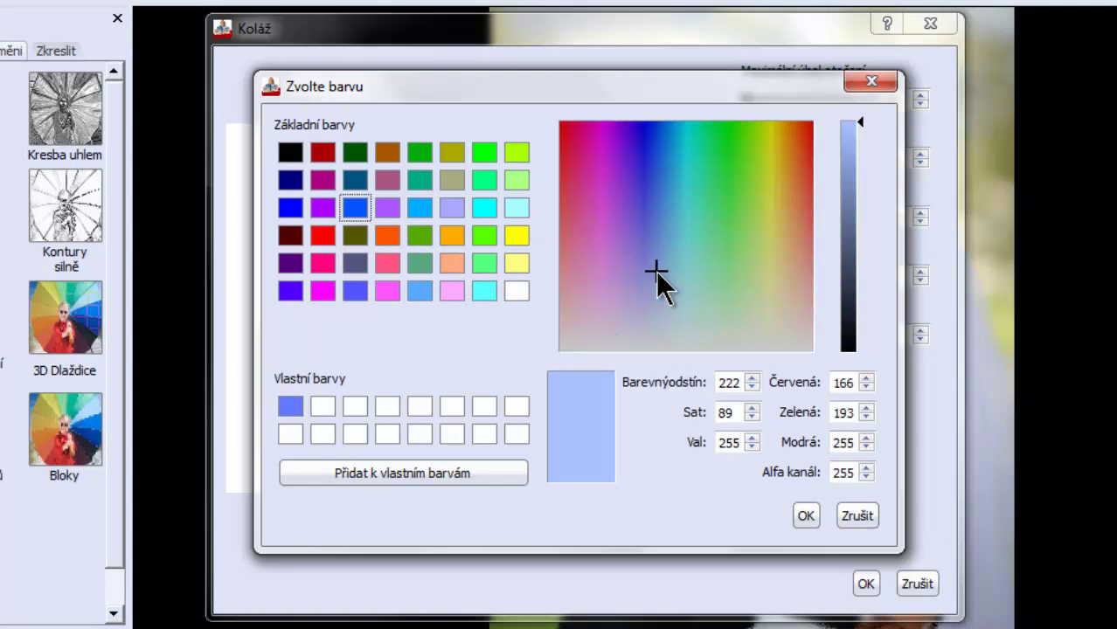
left_click(805, 512)
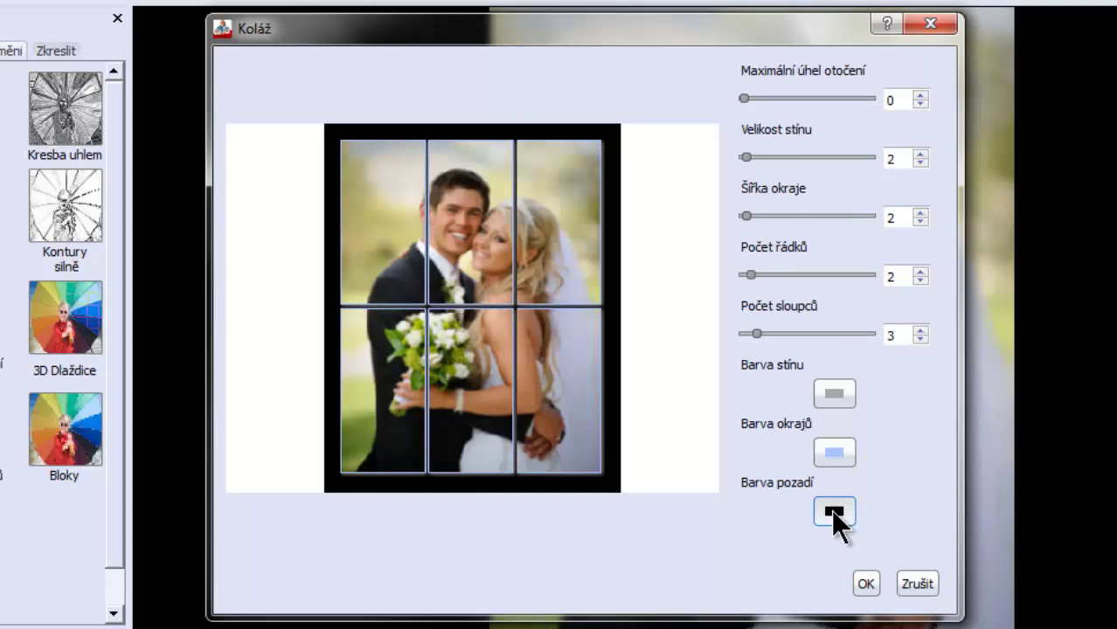
Step: Set the collage's background color to light cyan, RGB 167, 255, 253
left_click(831, 510)
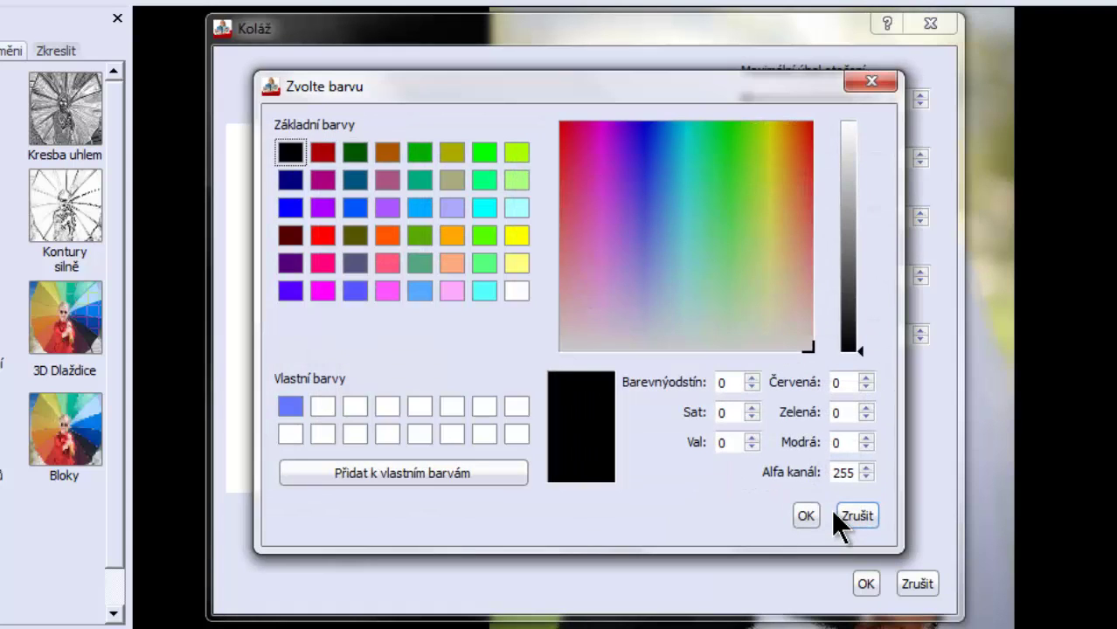
left_click(484, 207)
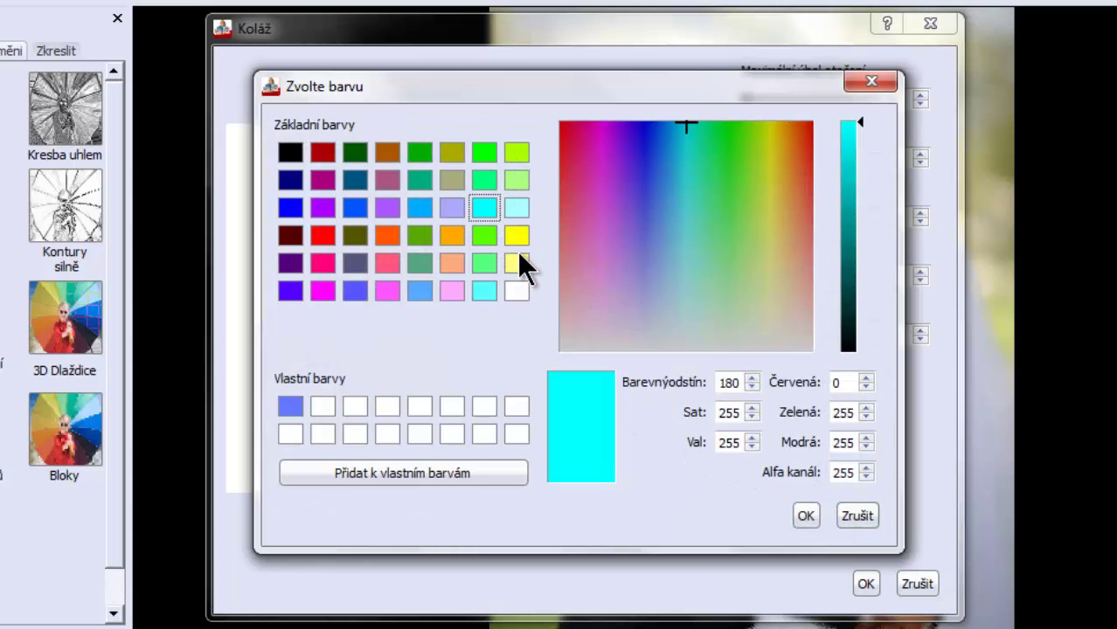
left_click_drag(686, 221, 687, 272)
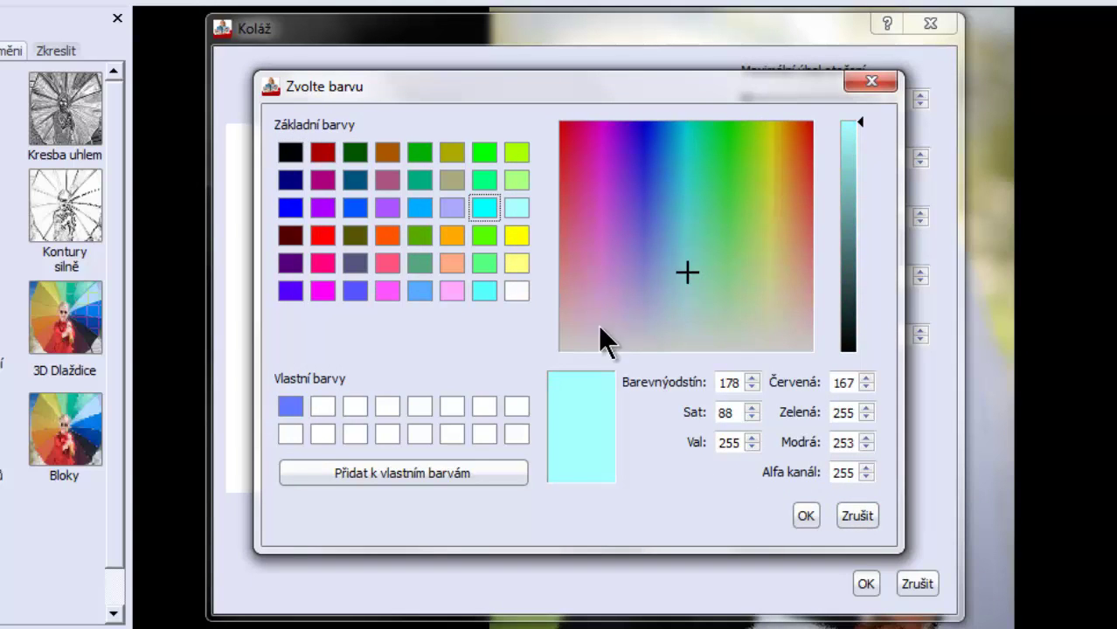
left_click(805, 514)
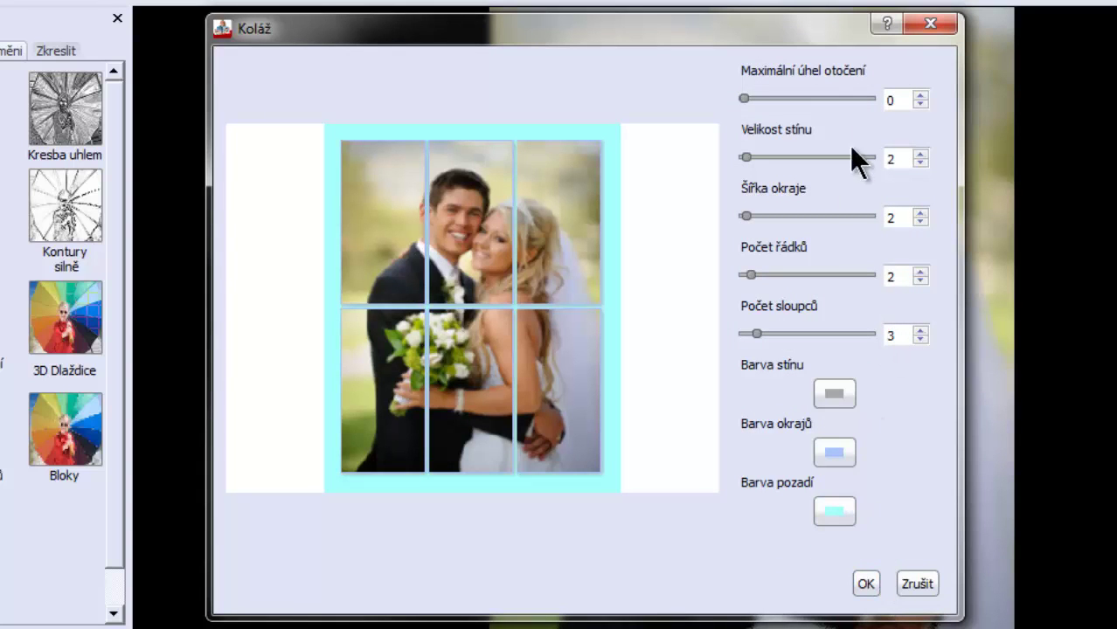
Step: Set the collage's maximum rotation angle to 1 and apply the effect to the photo on the page
left_click(920, 94)
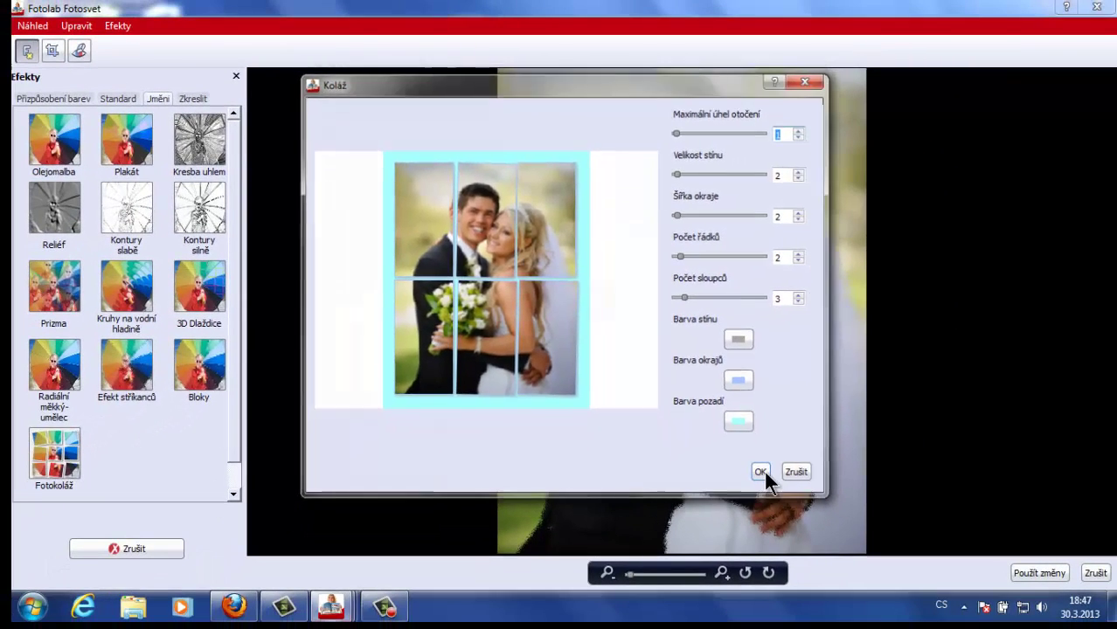
left_click(763, 473)
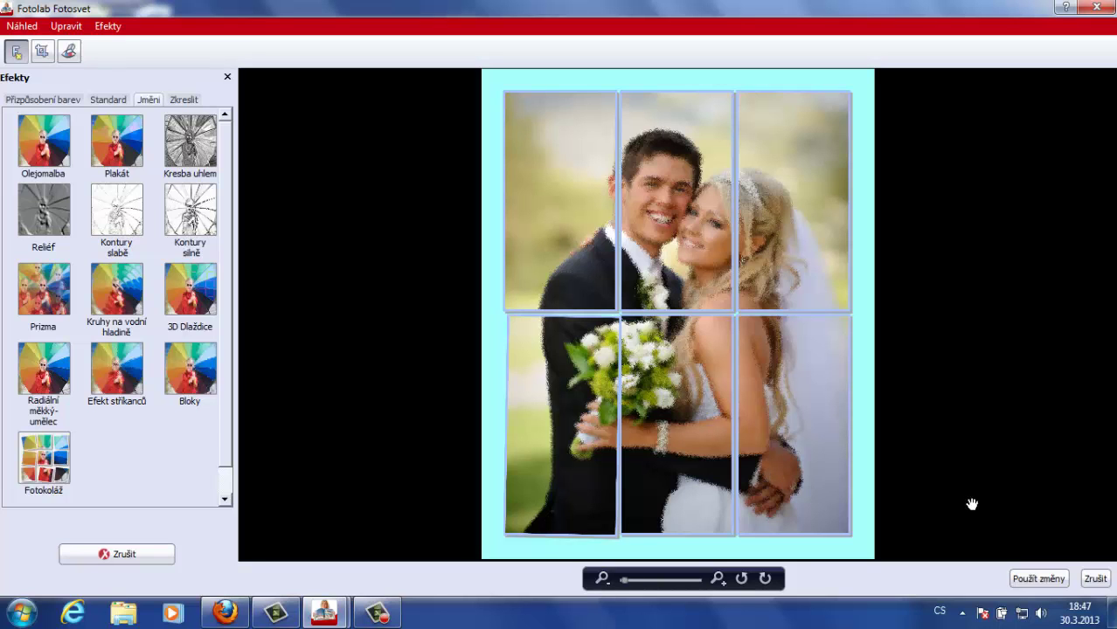
left_click(1034, 583)
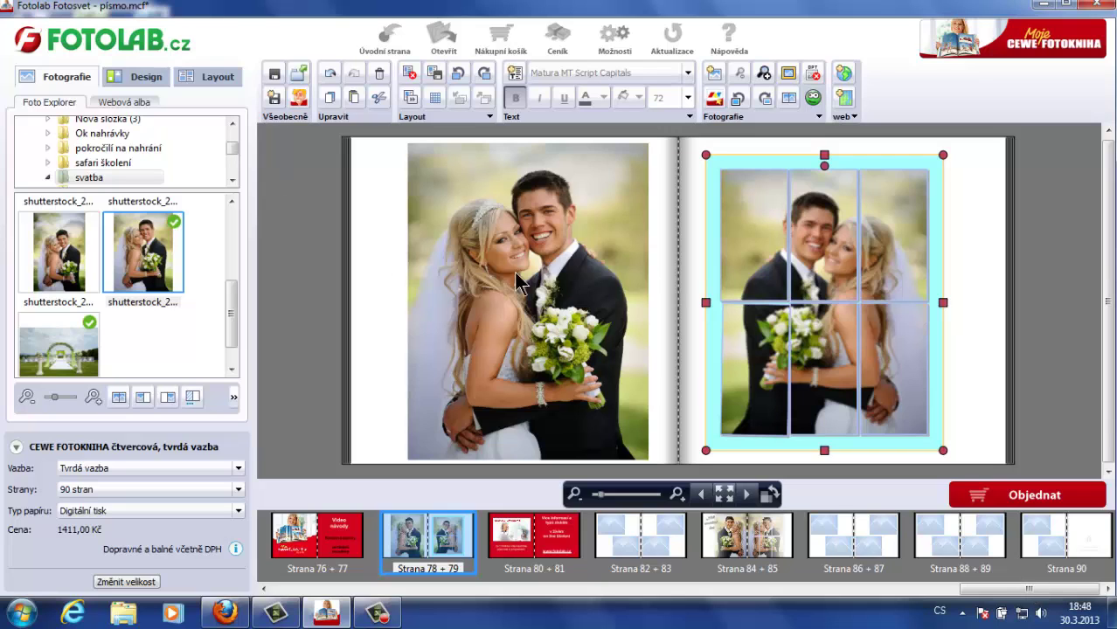
Step: Enlarge the collage photo so it fills the right page's full height and reaches the book's center fold
left_click_drag(824, 154, 822, 125)
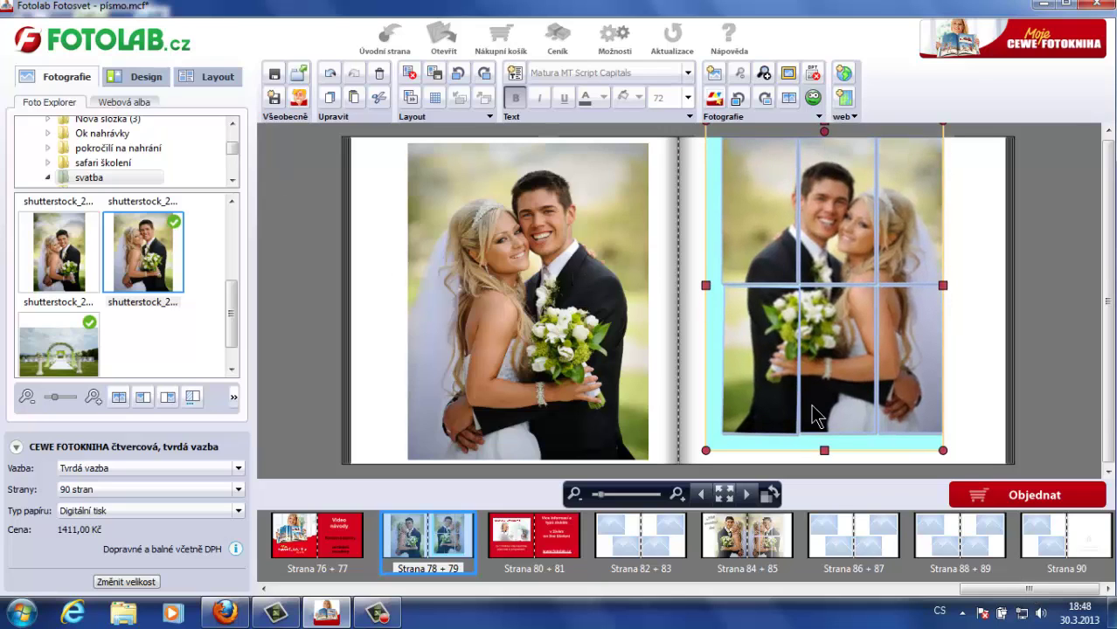
left_click_drag(823, 449, 822, 476)
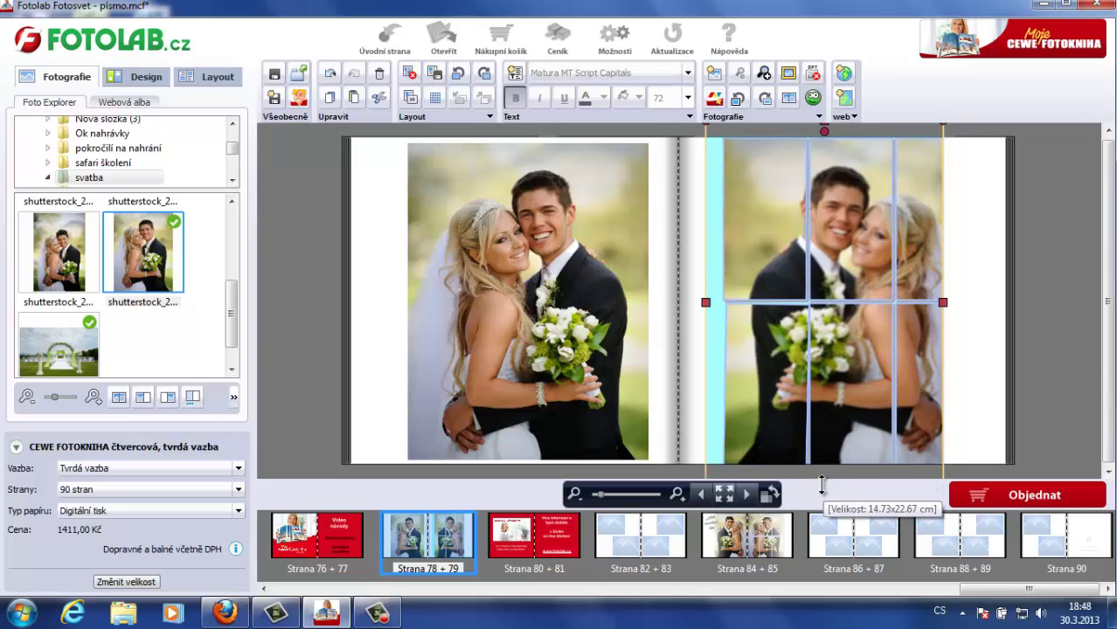
mouse_move(705, 302)
left_mouse_down()
mouse_move(670, 301)
mouse_move(683, 302)
left_mouse_up()
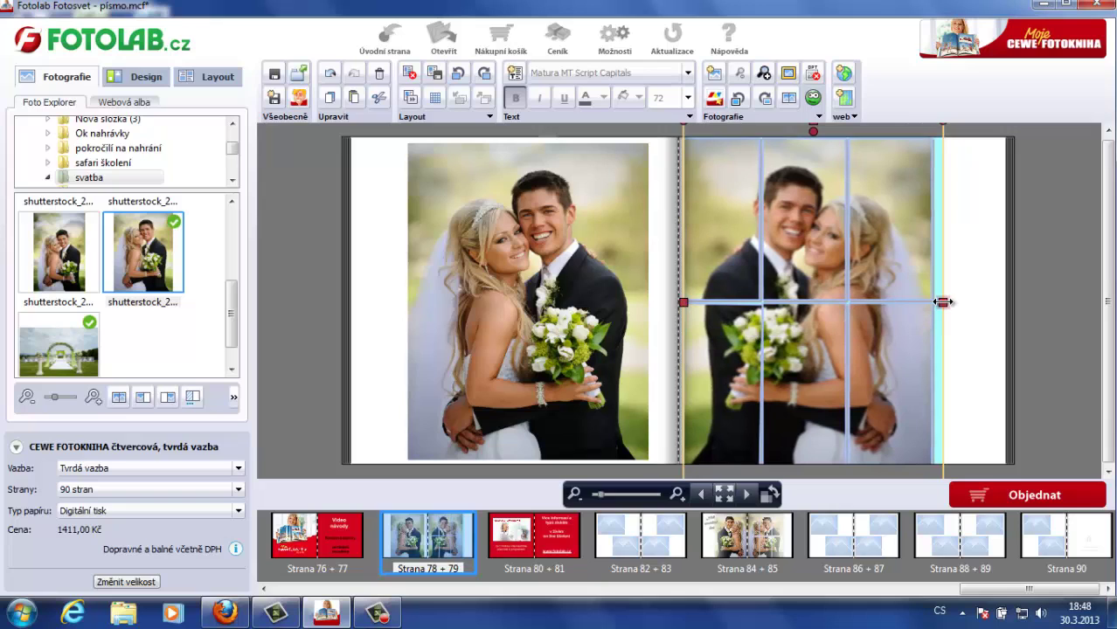
left_click_drag(942, 302, 940, 302)
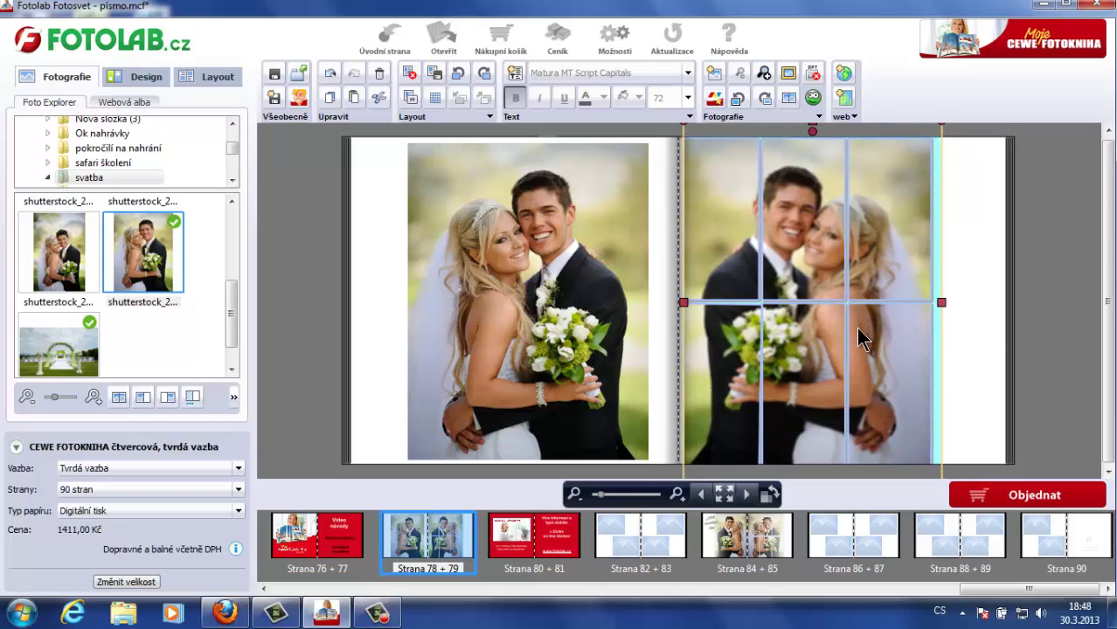
Step: Move the left page's wedding photo against the center fold and stretch it past the page's upper and lower edges
left_click(519, 277)
left_click_drag(552, 138, 581, 130)
left_click_drag(559, 455, 558, 471)
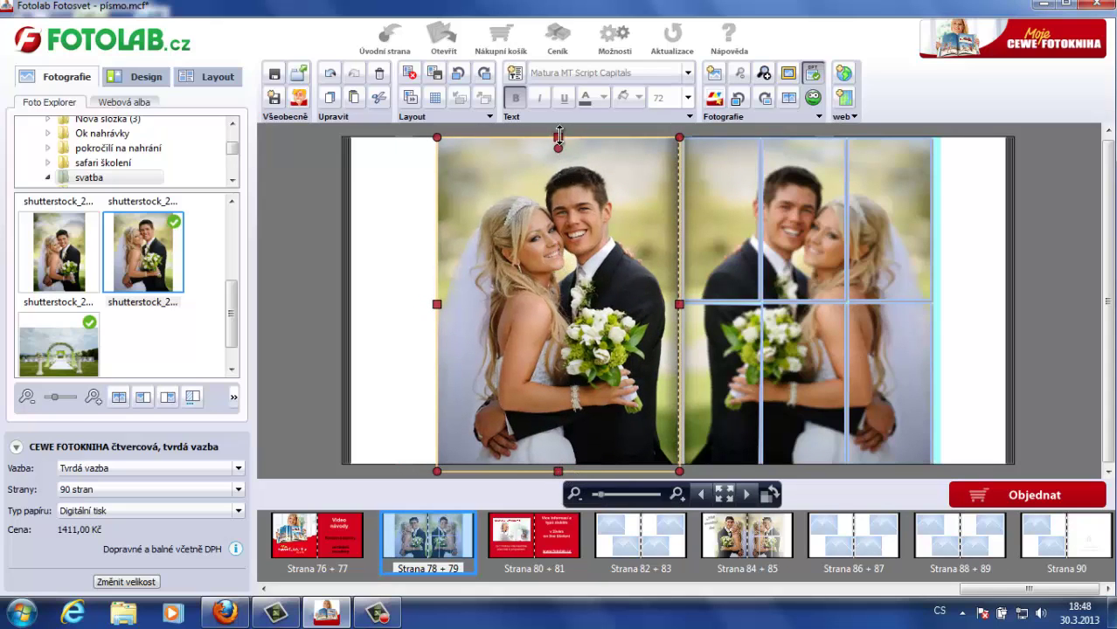
left_click_drag(557, 139, 560, 135)
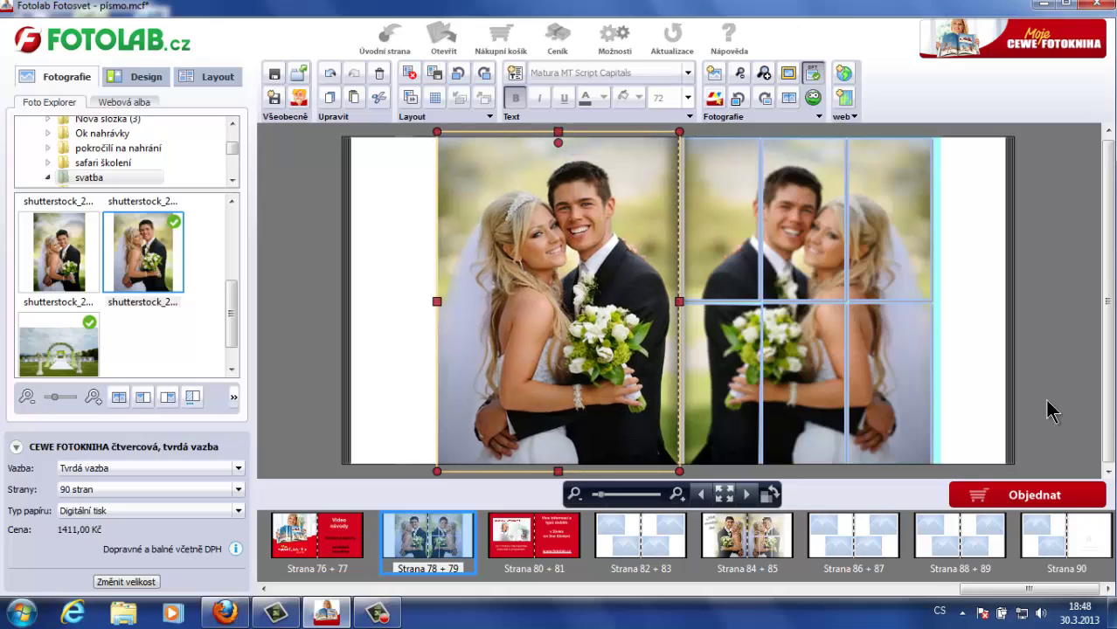
left_click(1061, 416)
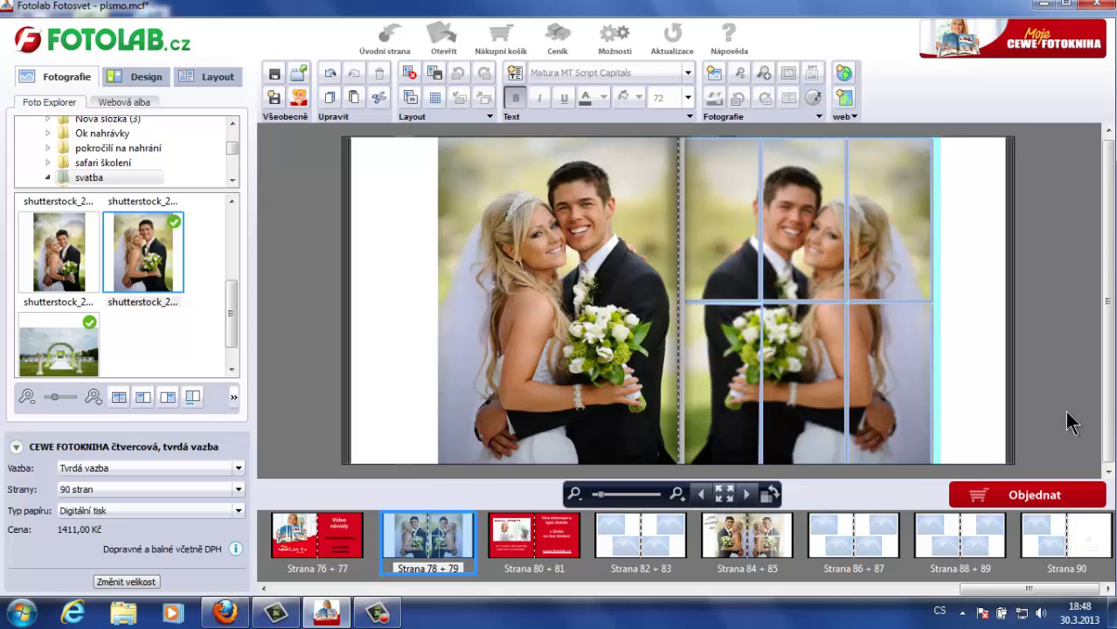
Step: Apply a mask from the "Rozteklé" tvary category that fades the outer left edge to the left page's photo
left_click(211, 78)
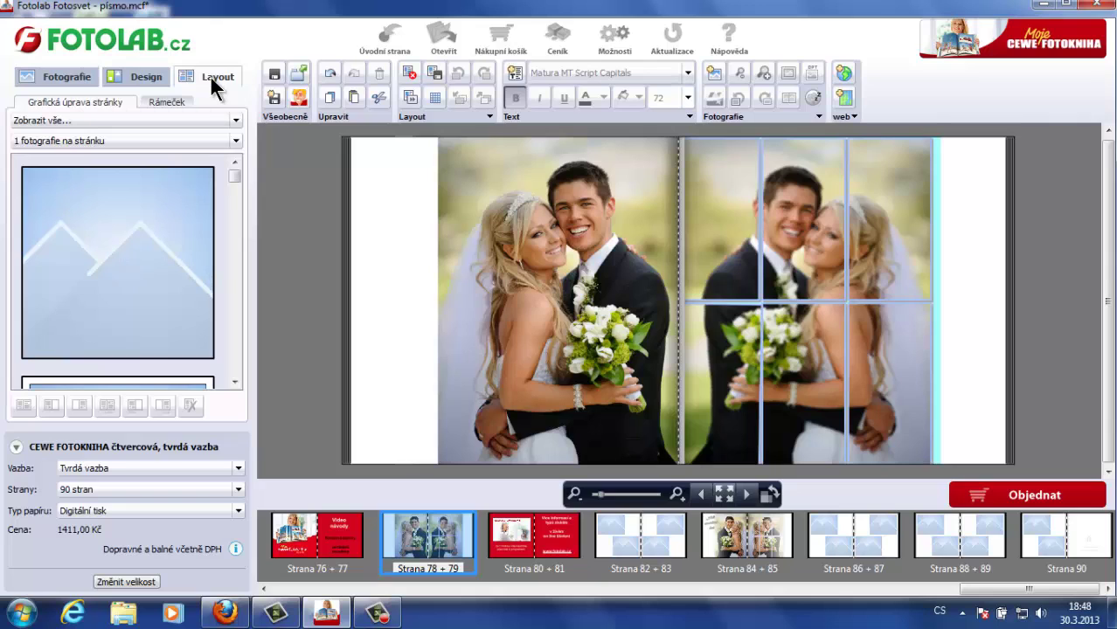
left_click(160, 103)
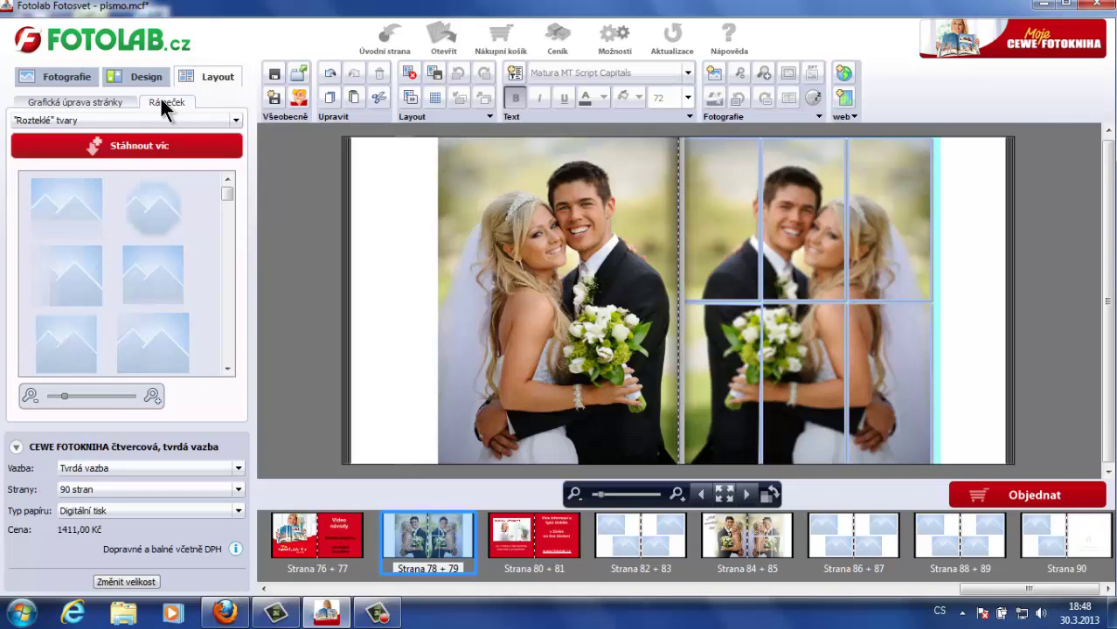
left_click(233, 121)
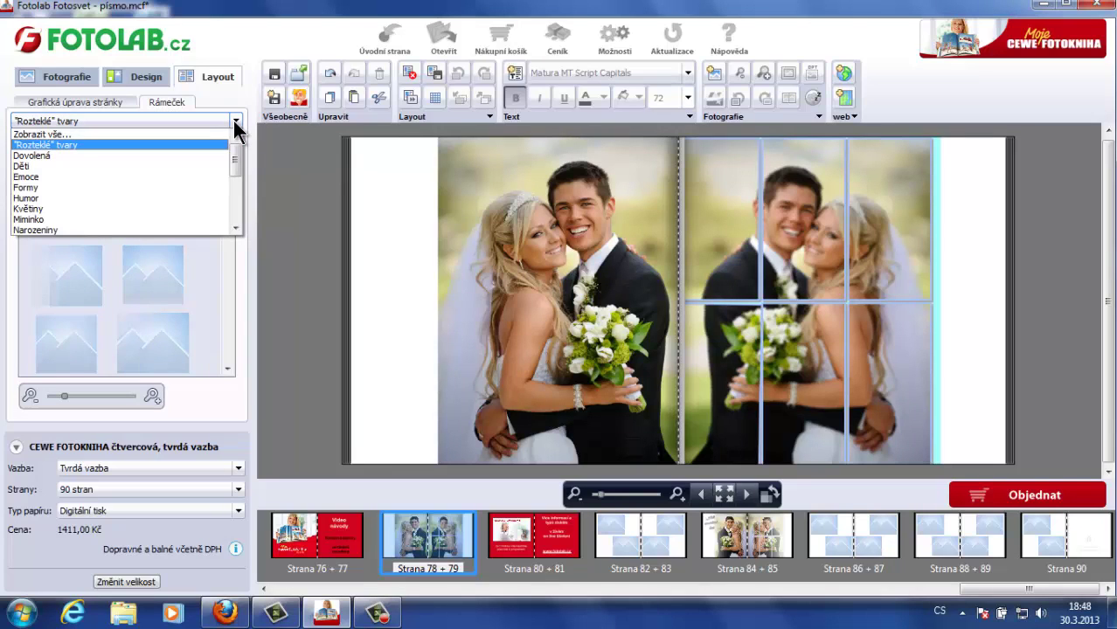
left_click(234, 121)
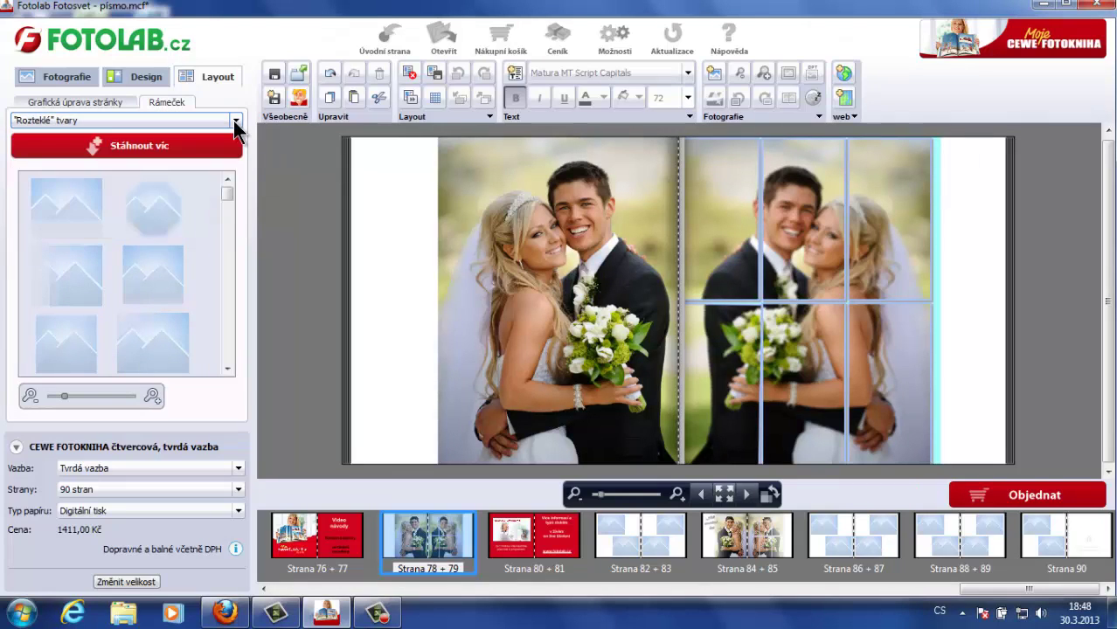
left_click_drag(225, 194, 512, 343)
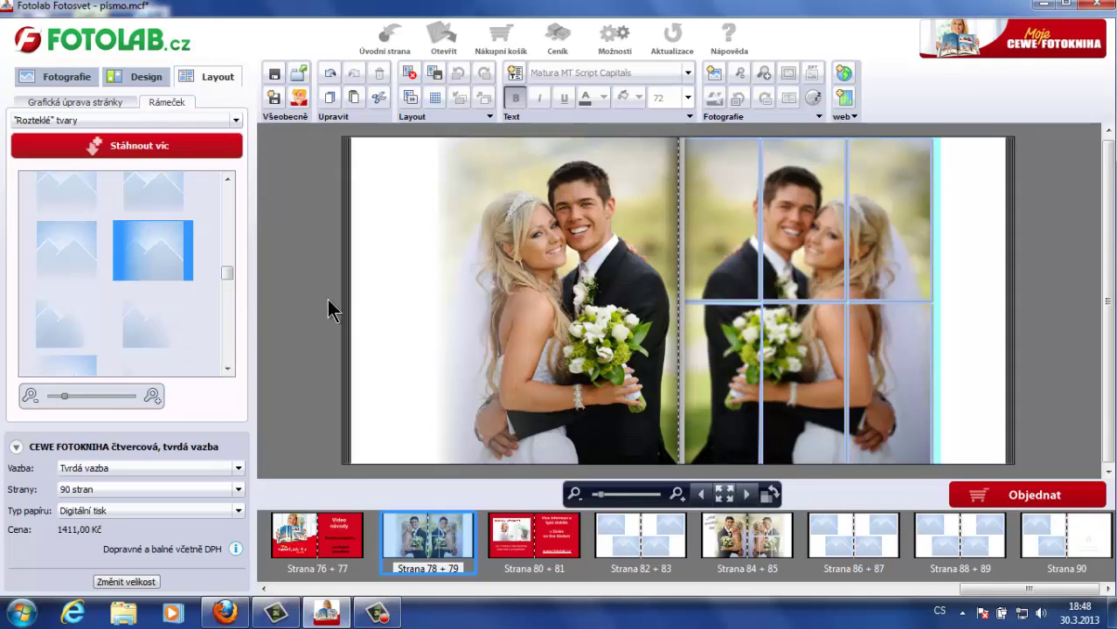
Step: Apply a "Rozteklé" tvary mask that fades the outer right edge to the collage photo on the right page
scroll(226, 274, "down", 1)
left_click_drag(225, 274, 234, 305)
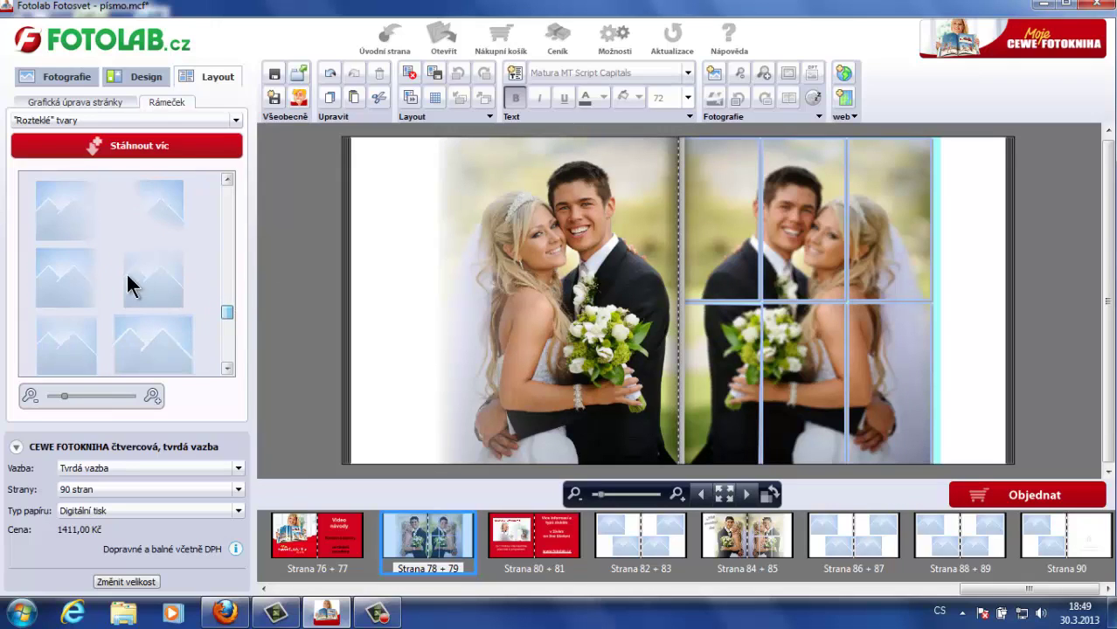
left_click_drag(96, 275, 774, 366)
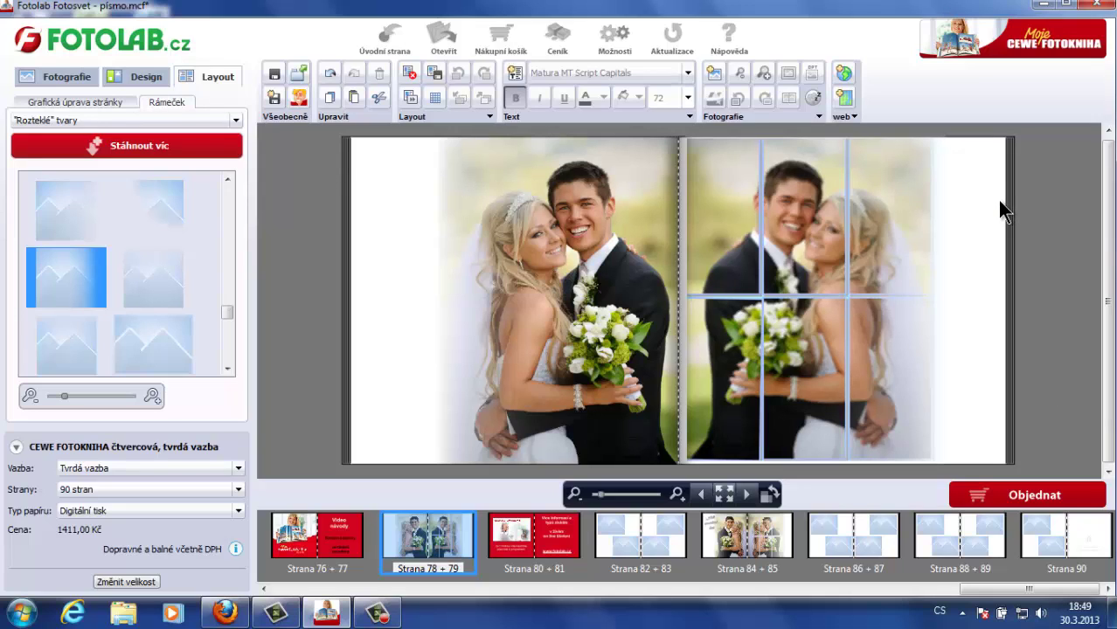
Step: Filter the page backgrounds to the Multicolor category and choose the light blue shade
left_click(142, 76)
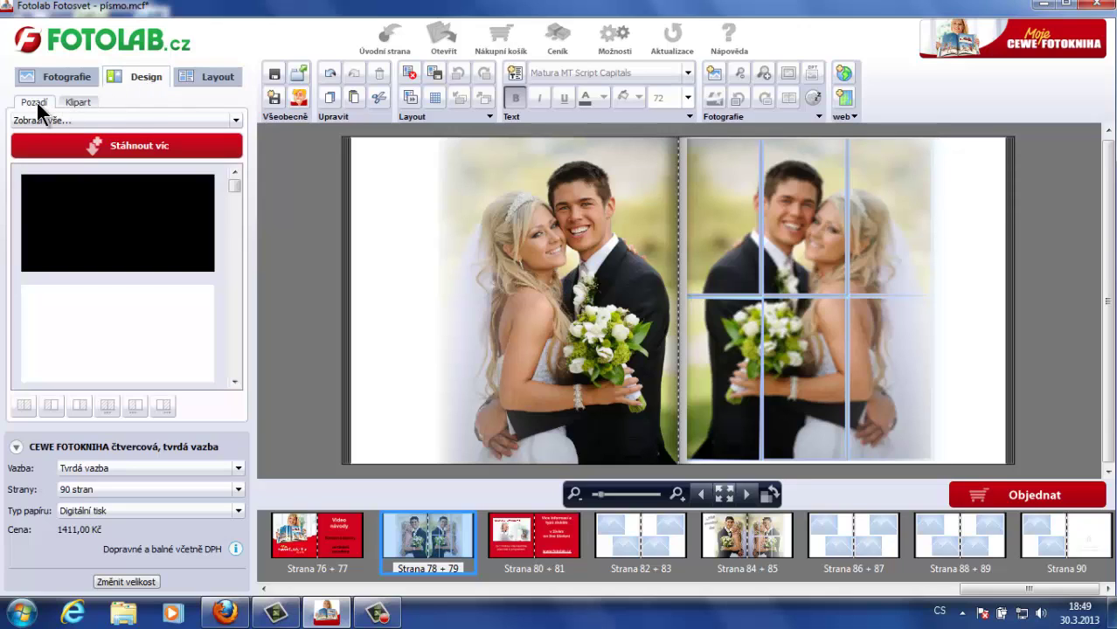
left_click(235, 120)
left_click_drag(236, 146, 239, 178)
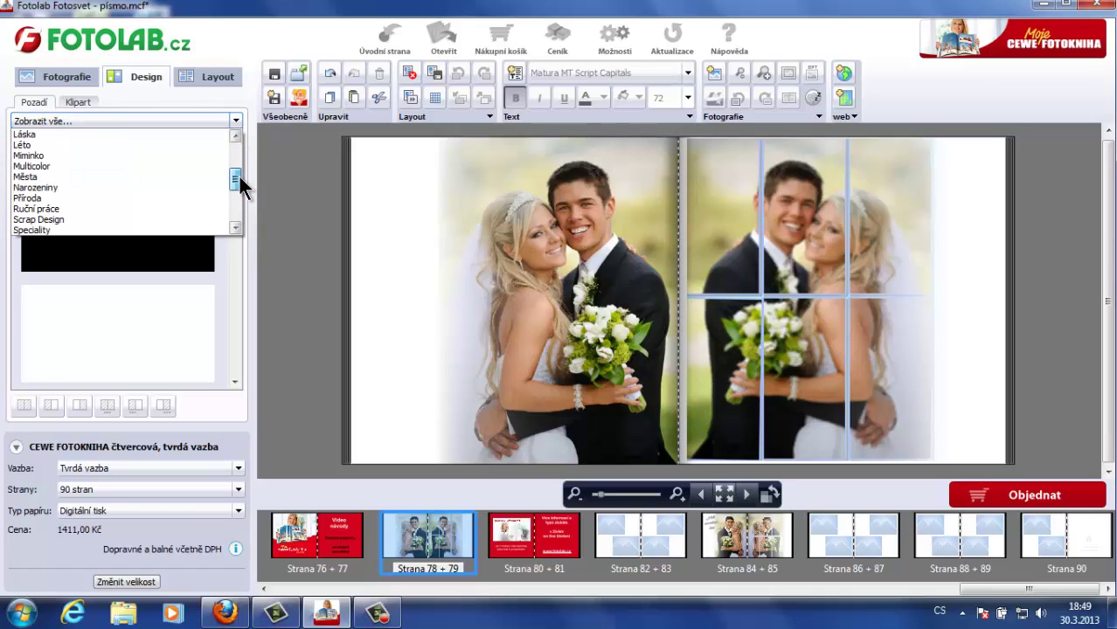
left_click(30, 166)
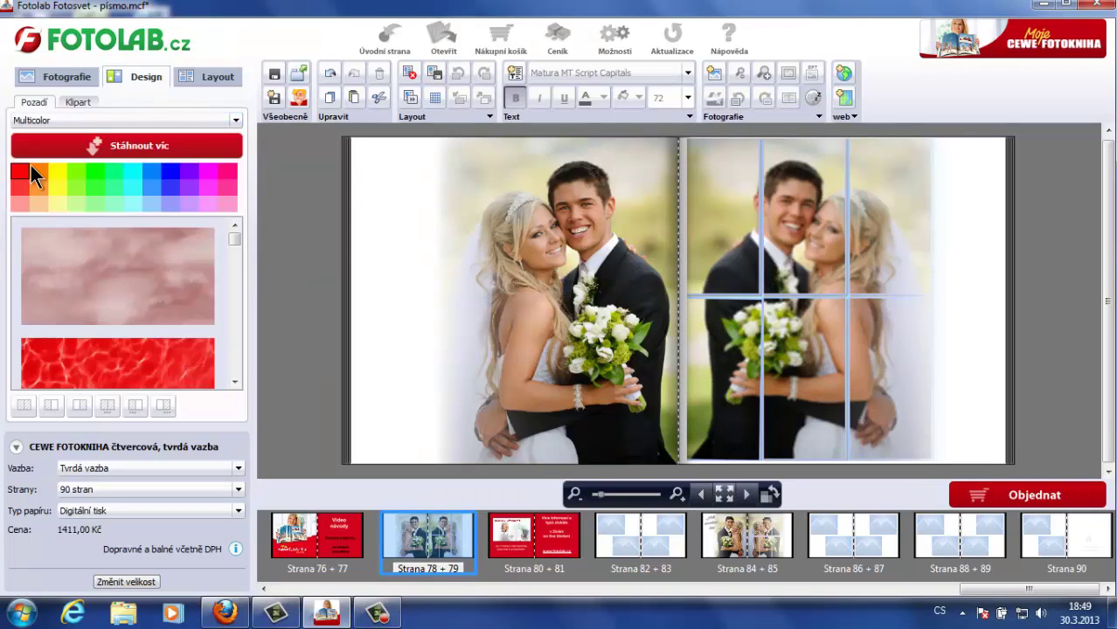
left_click(152, 204)
Step: Apply the light blue cloud background to both pages and preview the spread full screen
left_click_drag(237, 240, 239, 256)
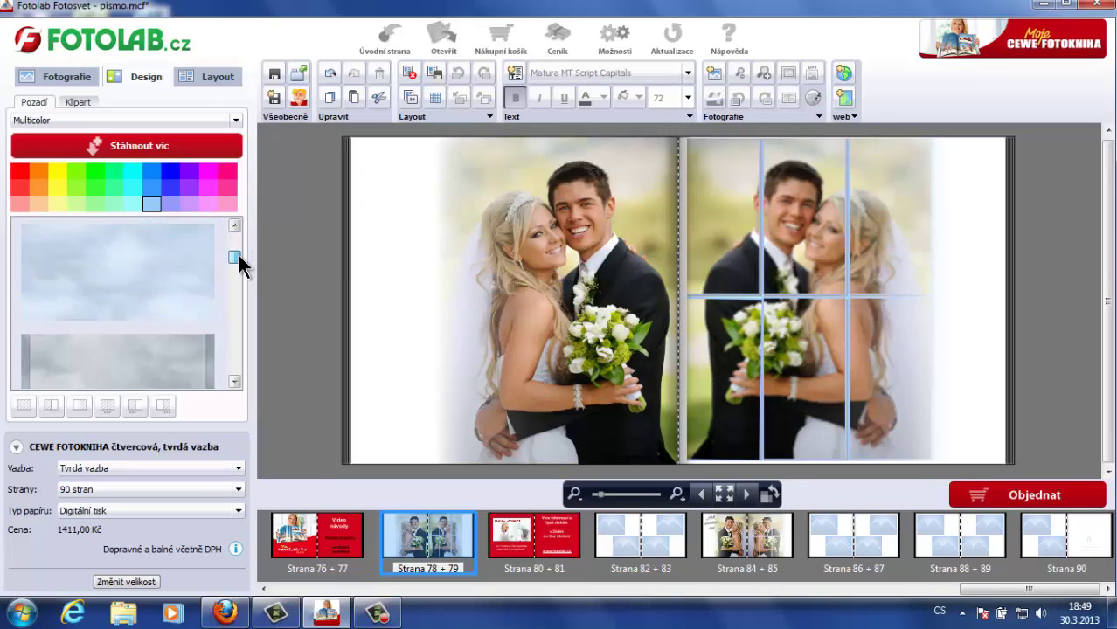
left_click(160, 261)
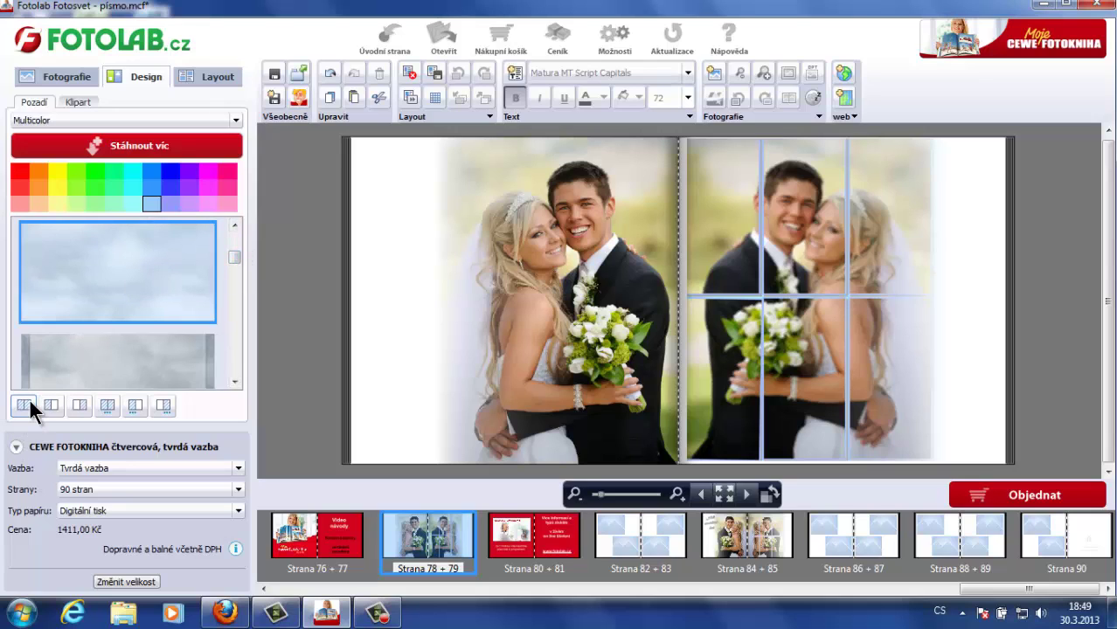
left_click(26, 404)
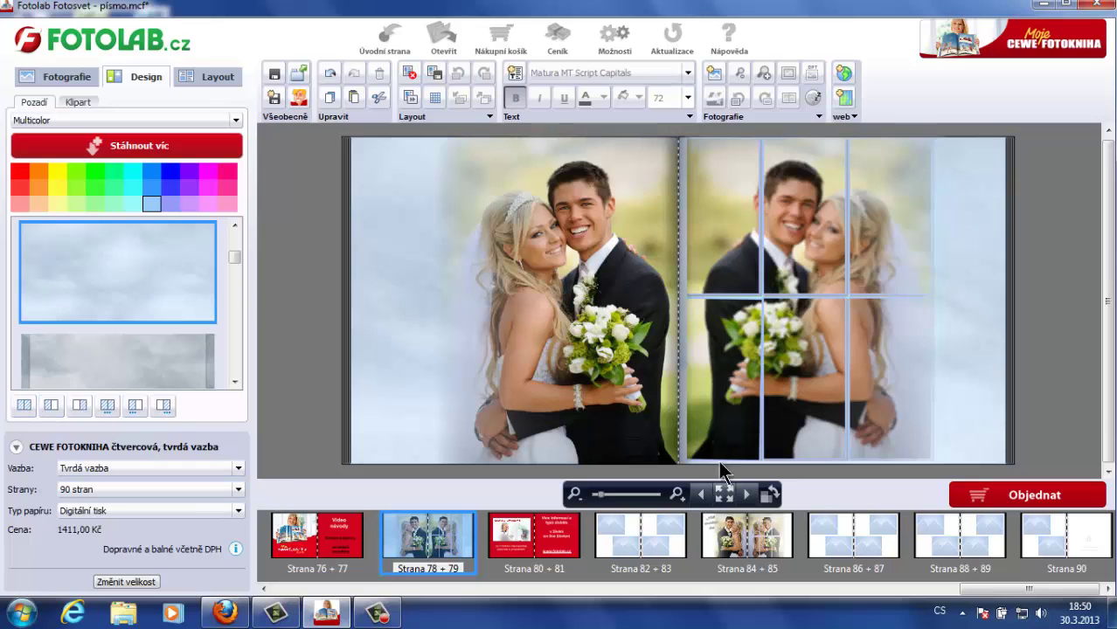
left_click(723, 492)
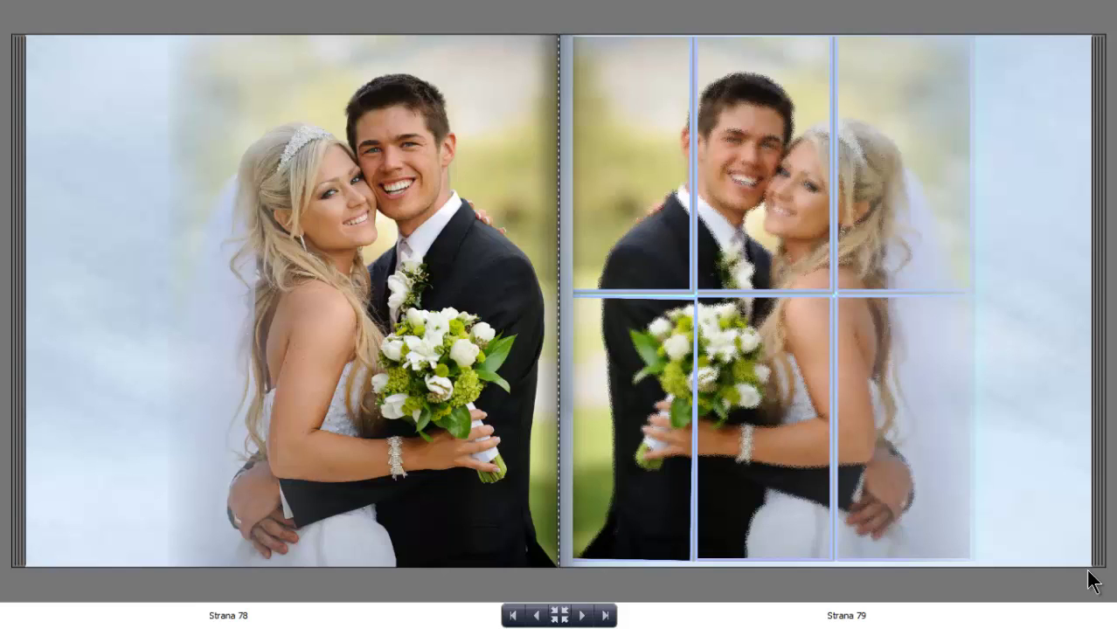
left_click(945, 606)
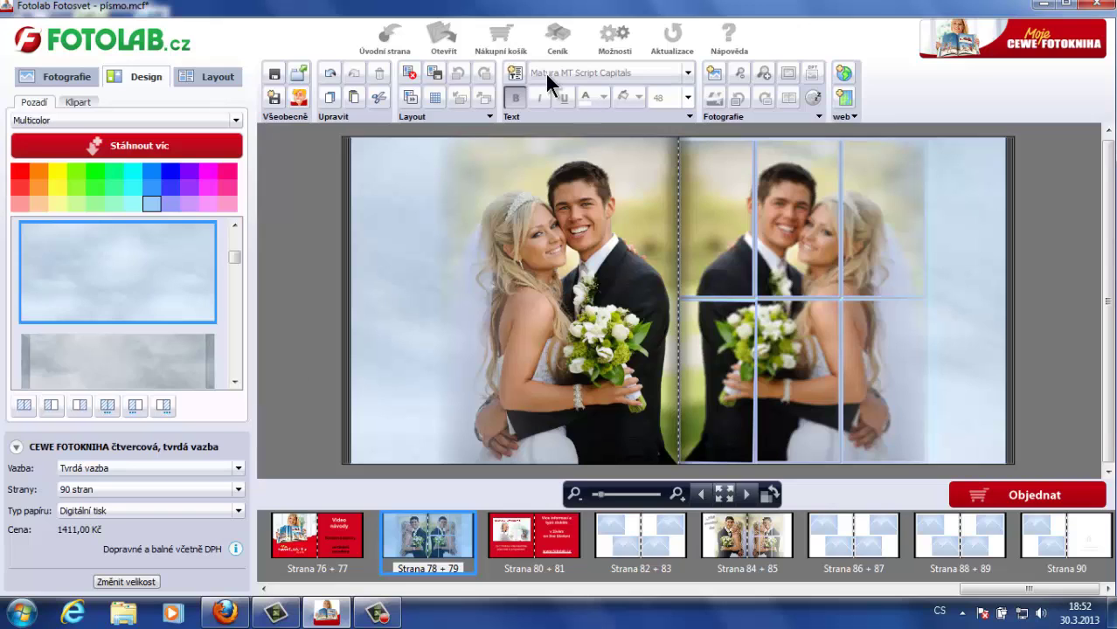
Step: Add a text box beside the bride on the left page reading "Náš svatební den" on three lines
left_click(515, 73)
left_click_drag(364, 174, 522, 274)
type("Náš")
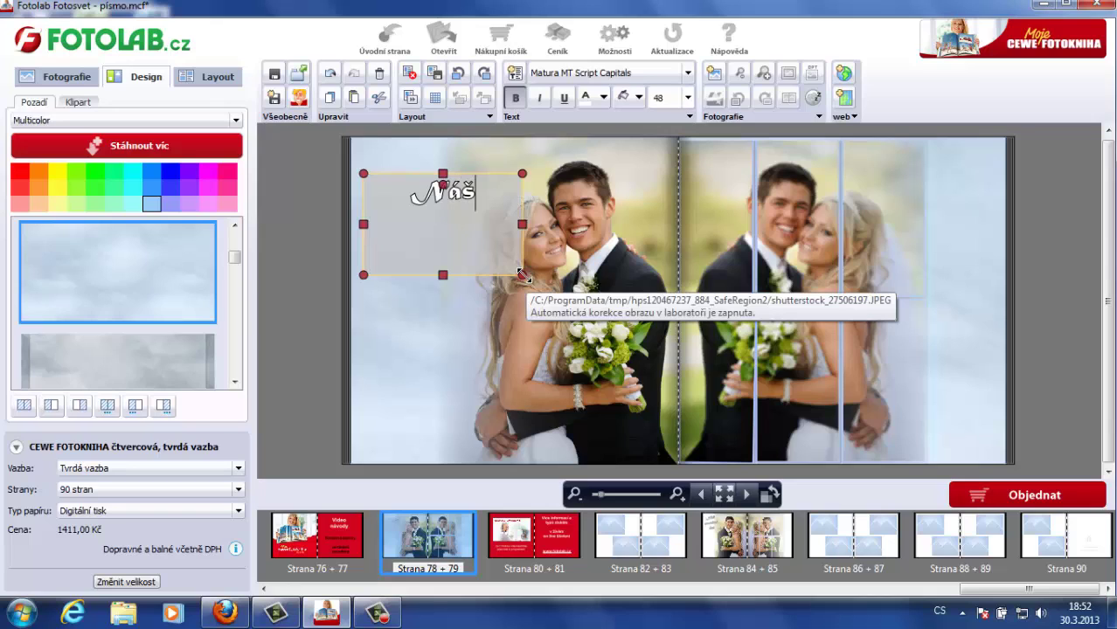
key("Return")
type("svatební")
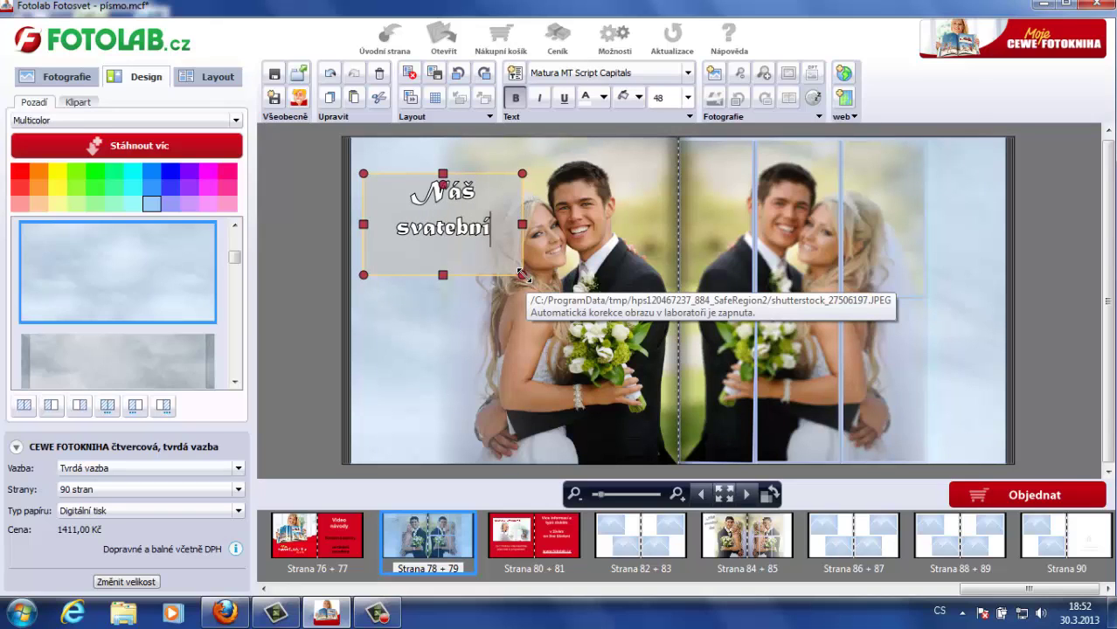
key("Return")
type("den")
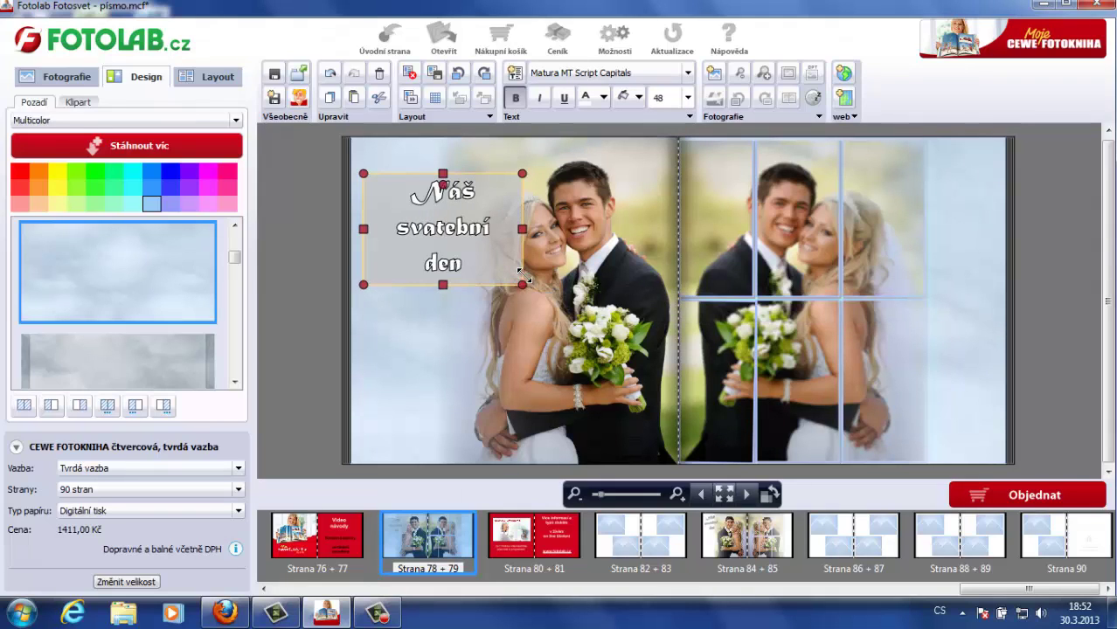
Step: Tilt the text slightly counterclockwise and preview pages 78 to 81 full screen
left_click_drag(444, 185, 450, 158)
left_click(297, 202)
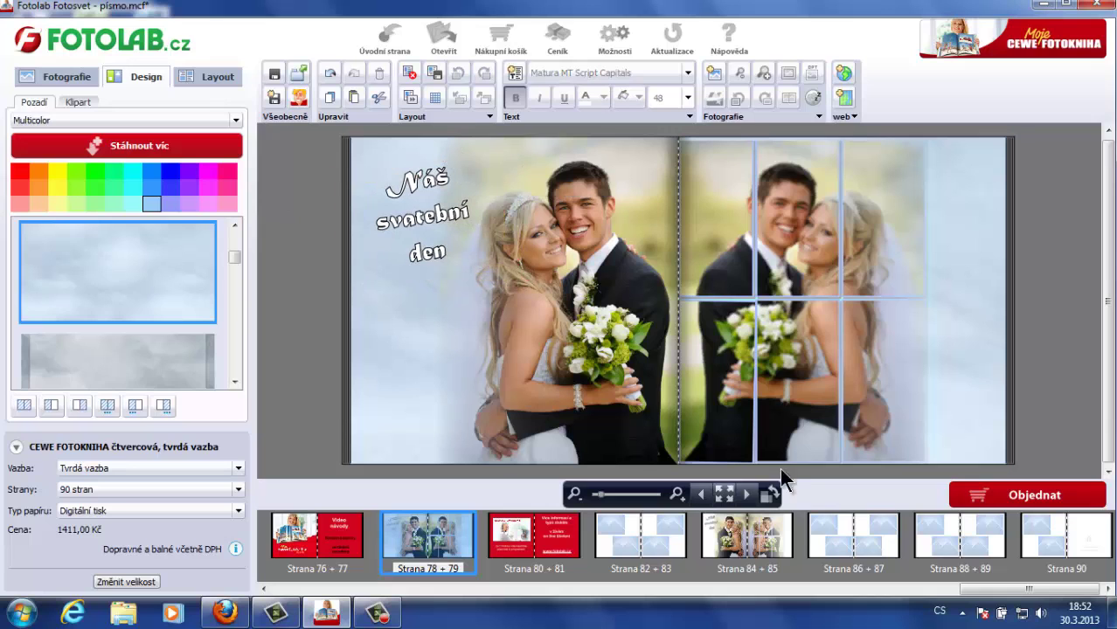
left_click(725, 494)
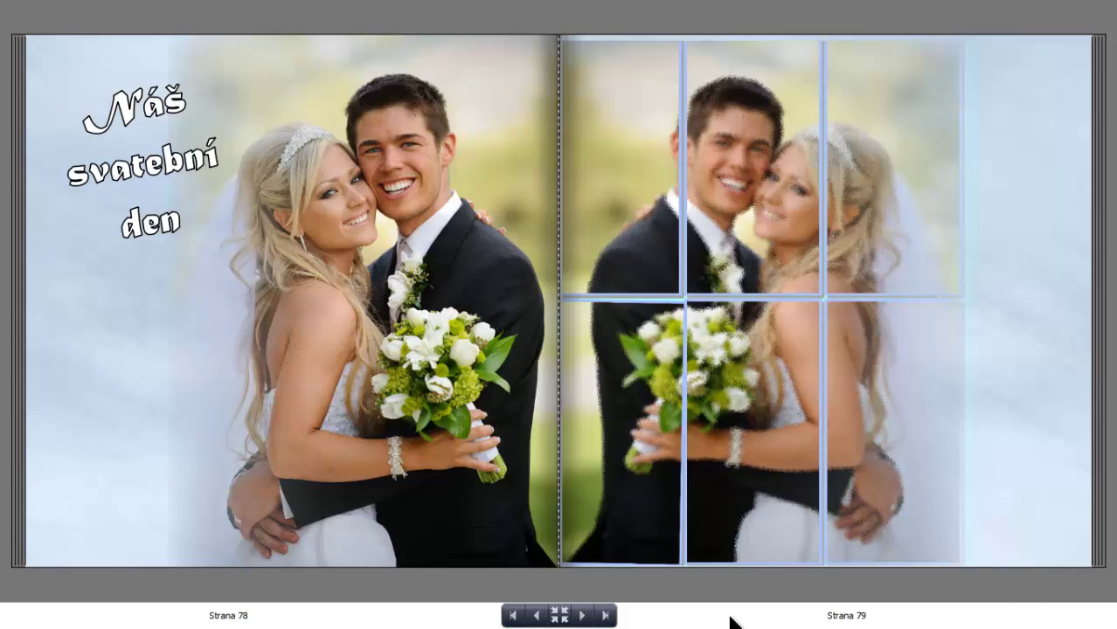
key("Right")
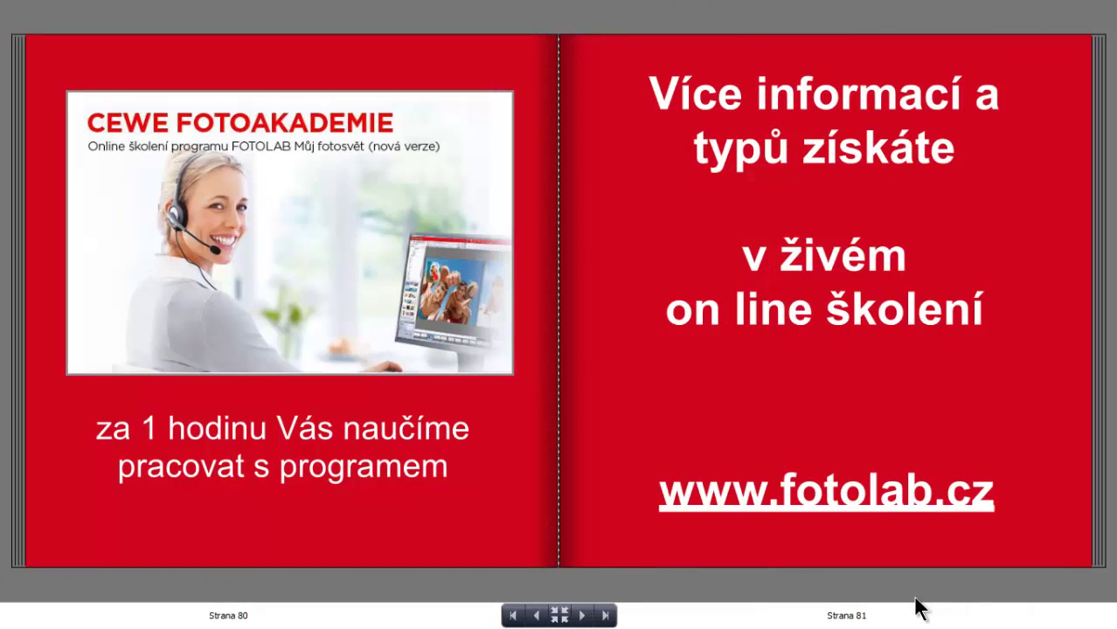